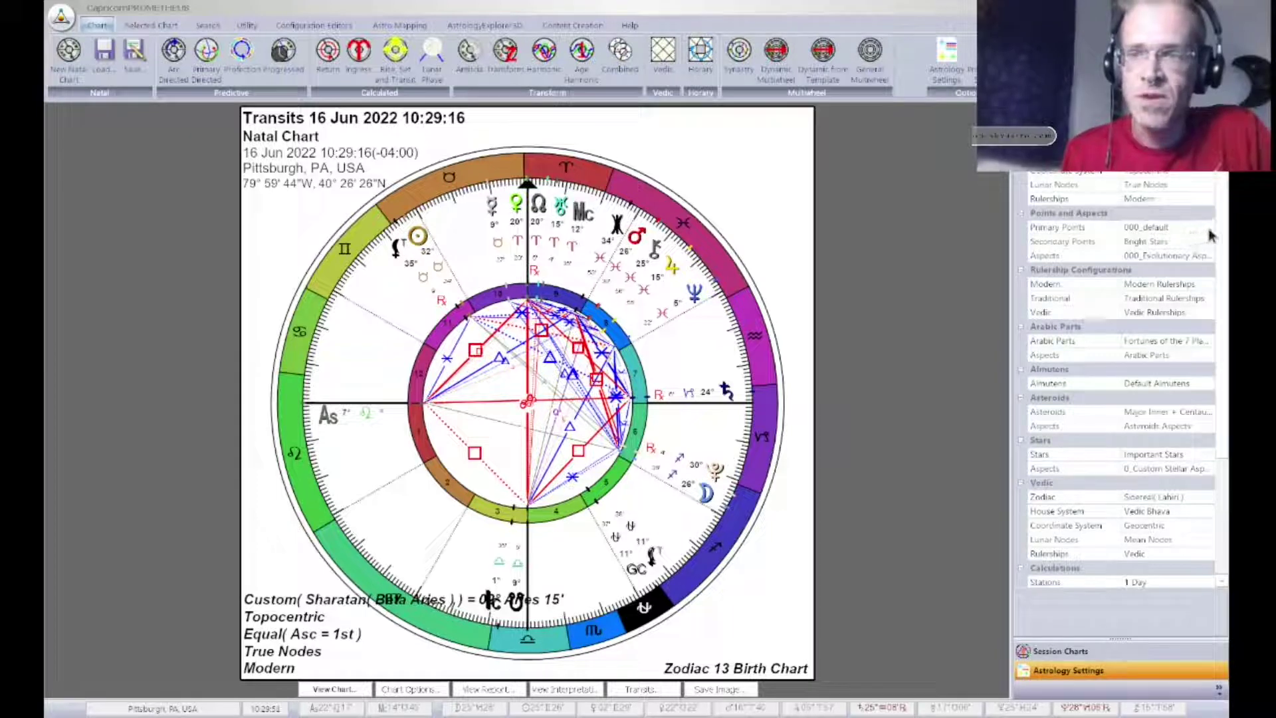
Step: Copy the 10 Planets point configuration from the primary points selection to a new file named test_config
click(1211, 230)
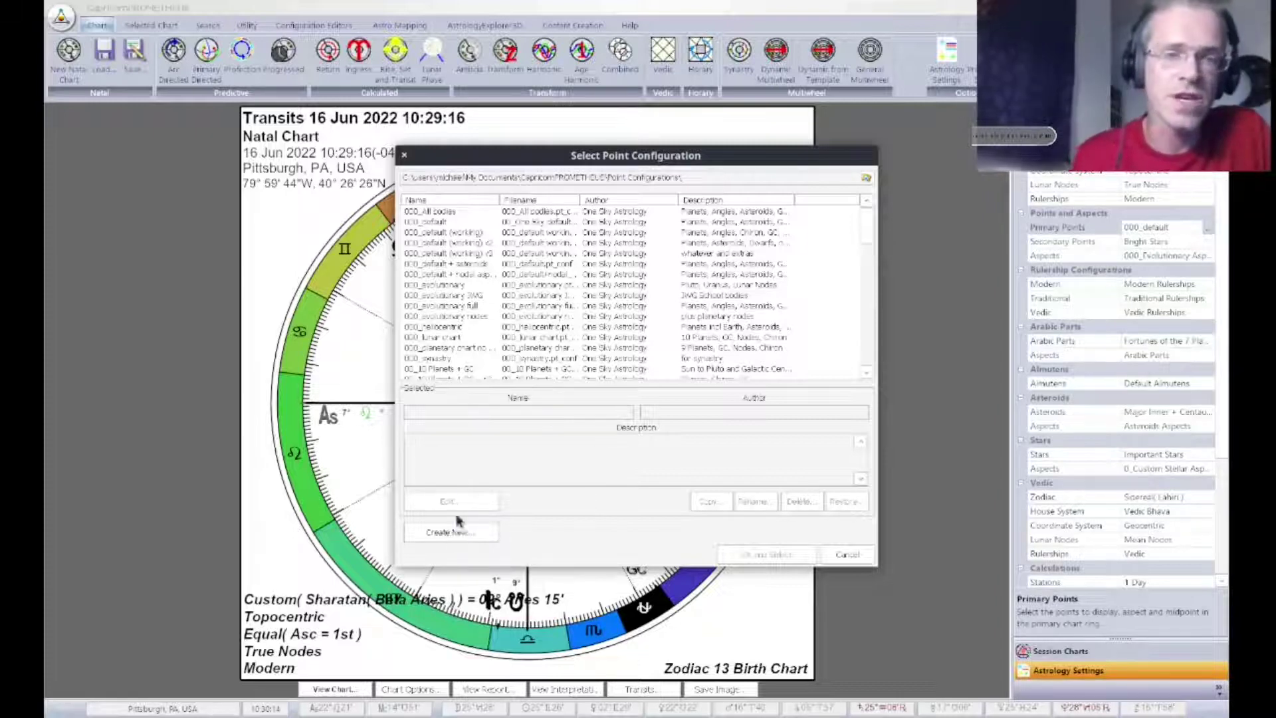
scroll(463, 318, down, 5)
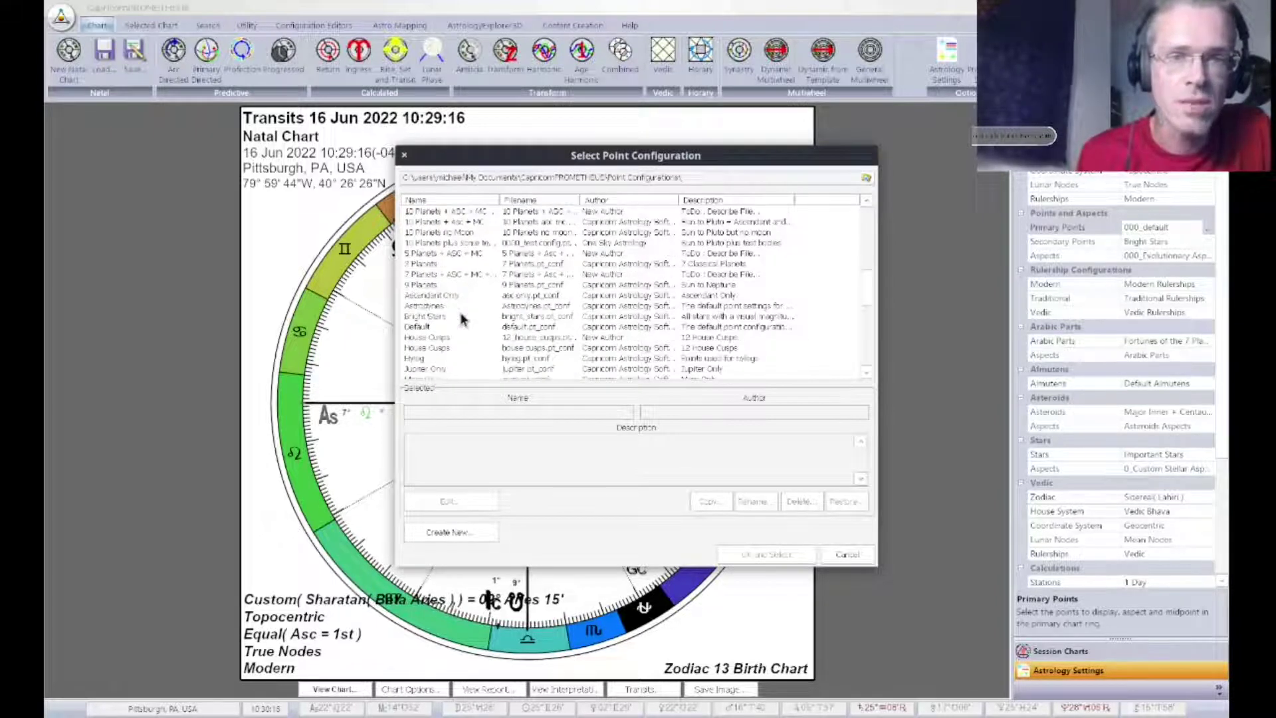
scroll(460, 312, up, 1)
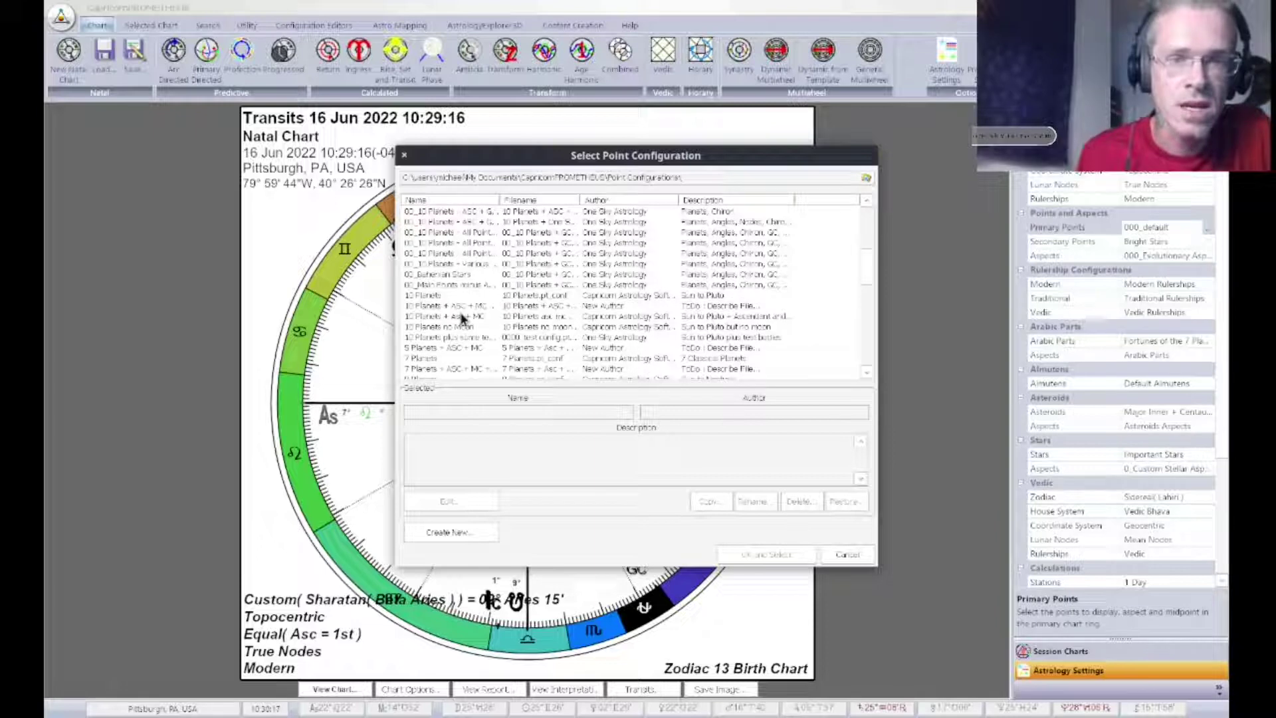
click(429, 295)
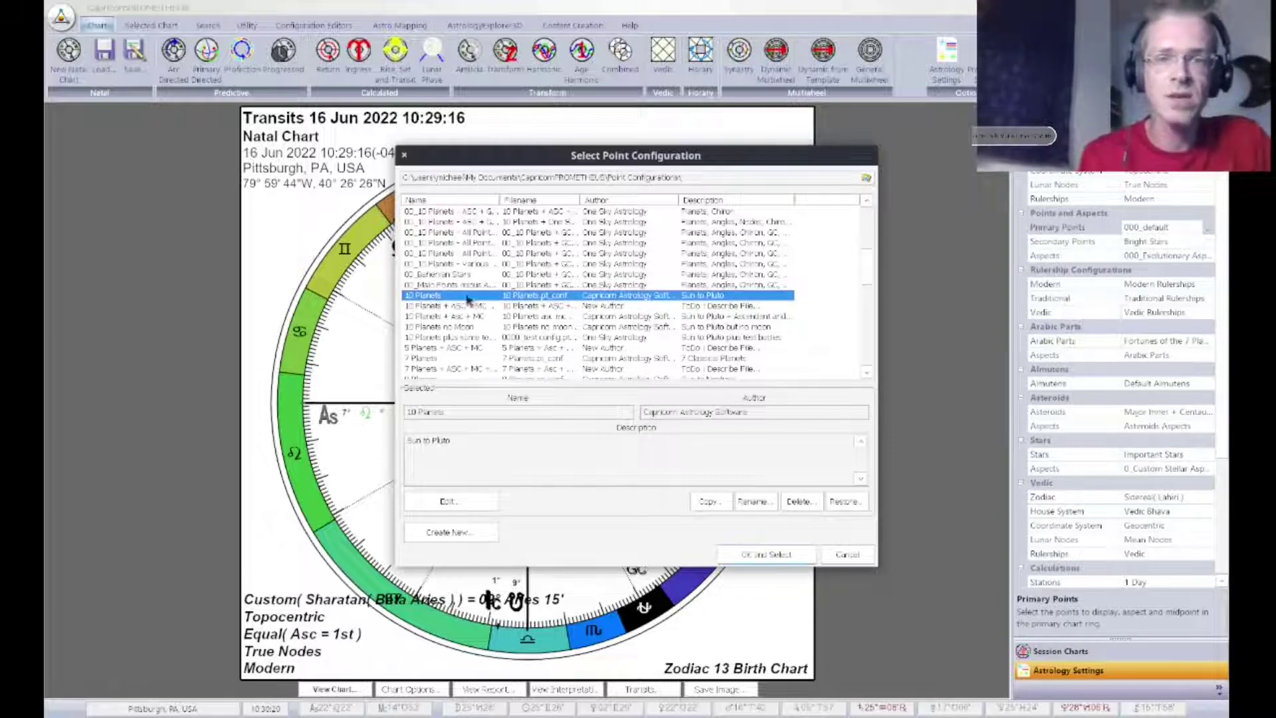
click(708, 502)
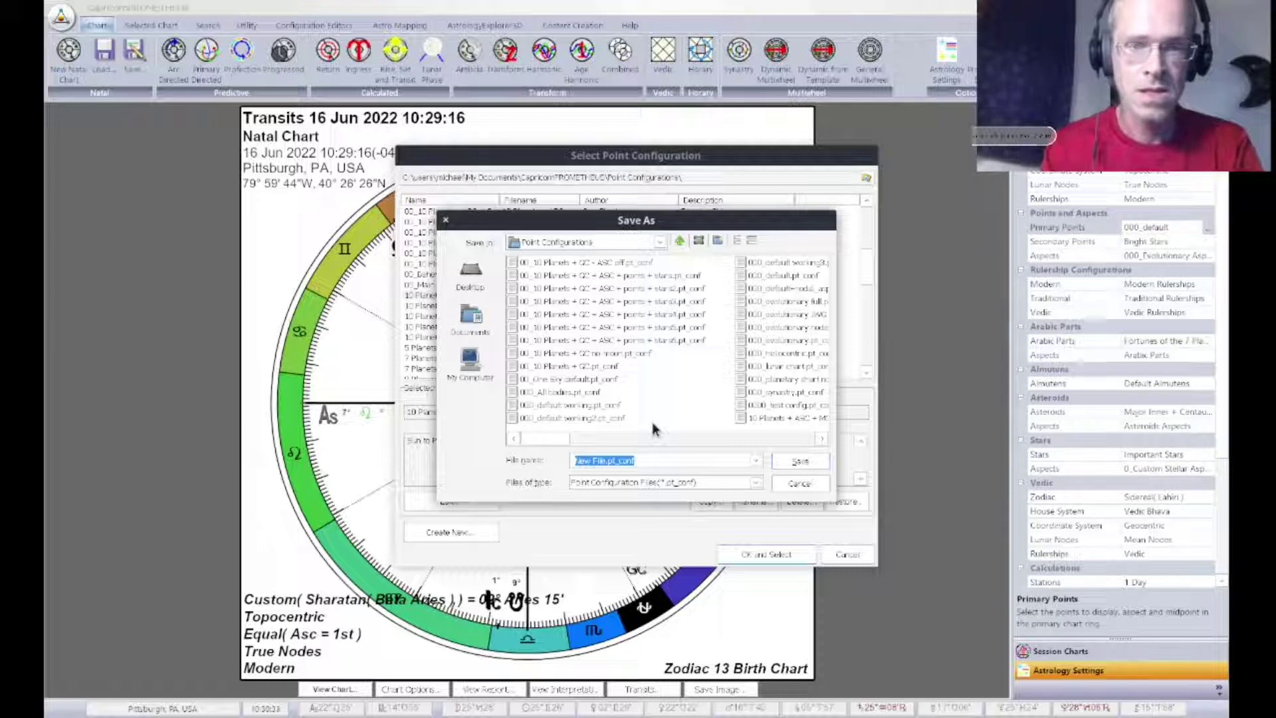
text(test)
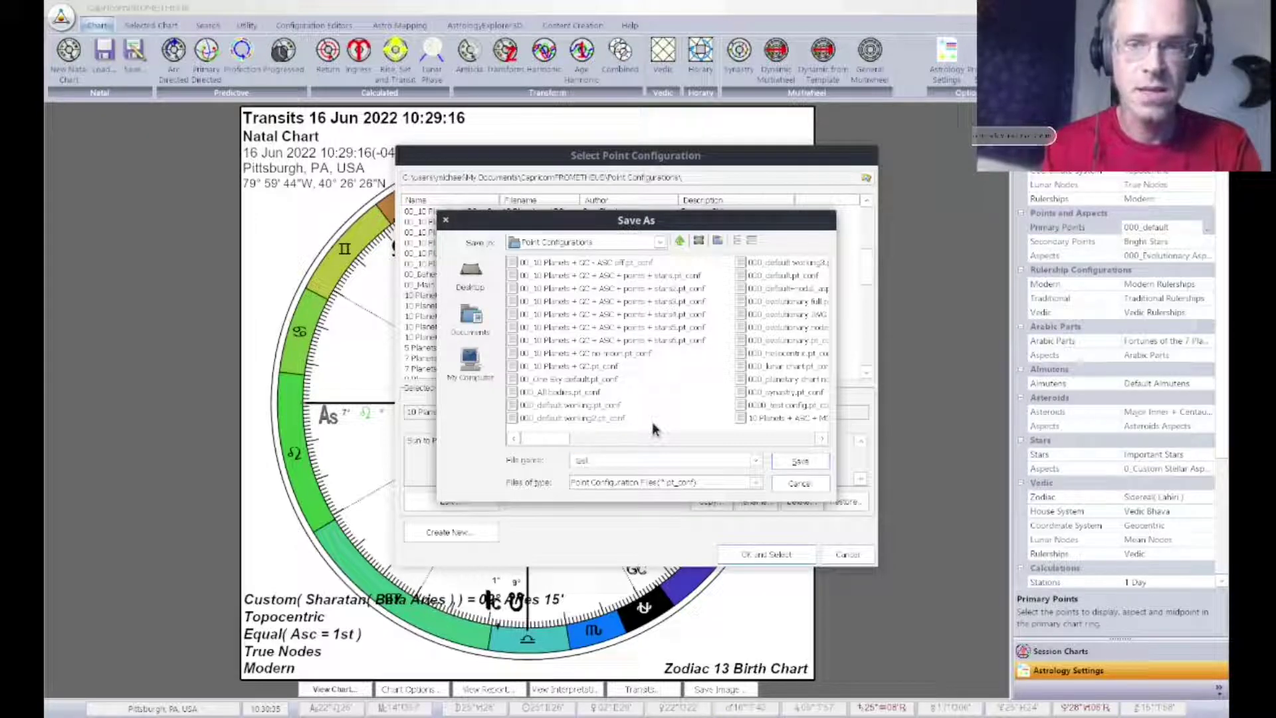
text(_config)
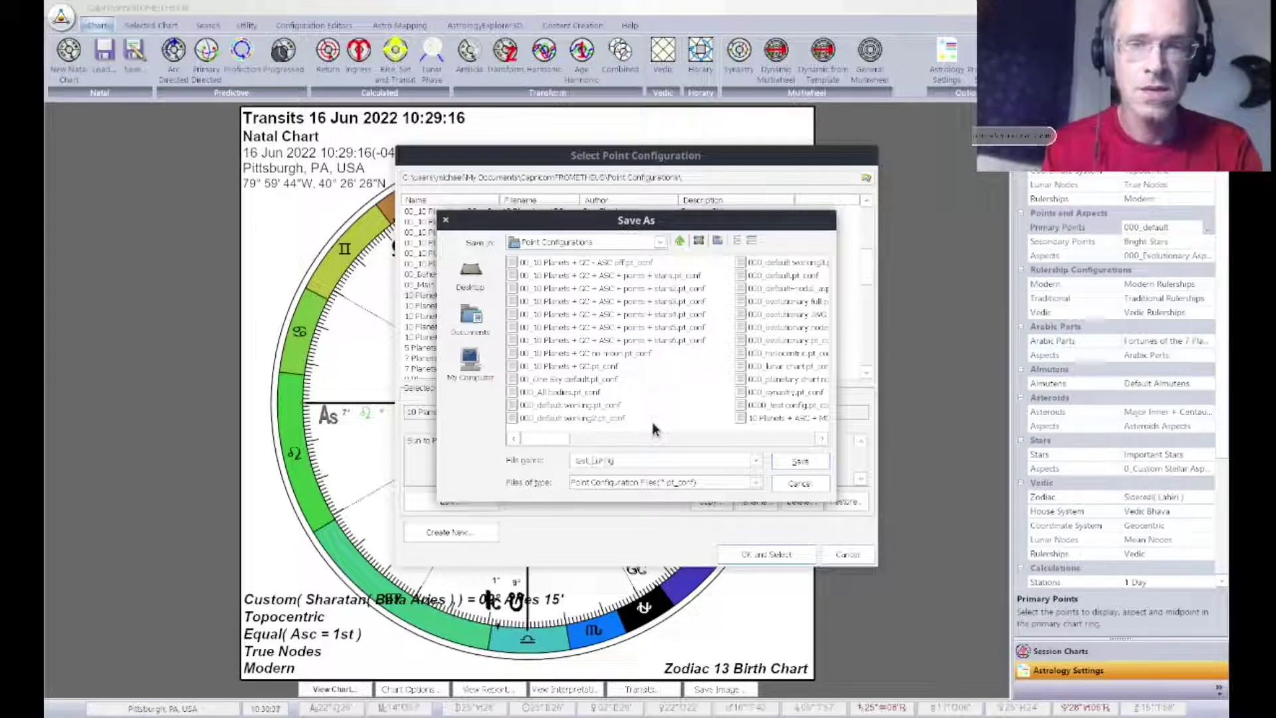
click(801, 461)
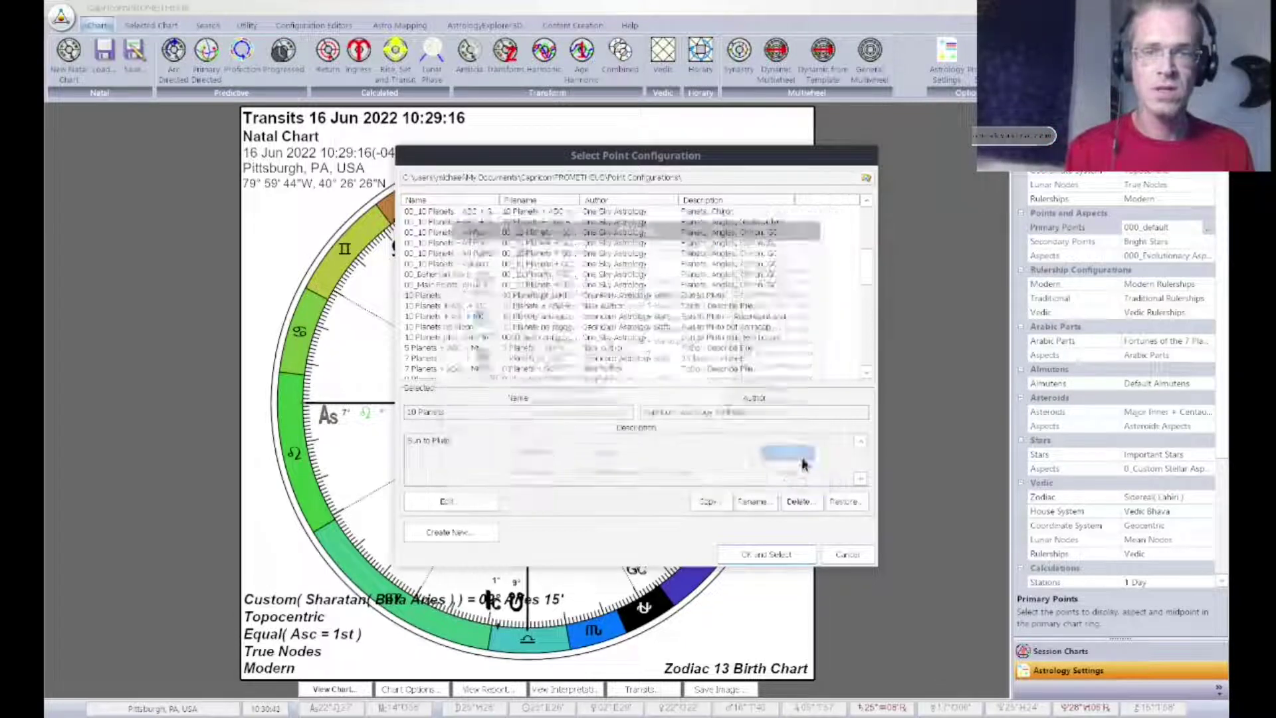
Step: Open the 10 Planets copy stored as test_config.pt_conf for editing
scroll(451, 357, down, 5)
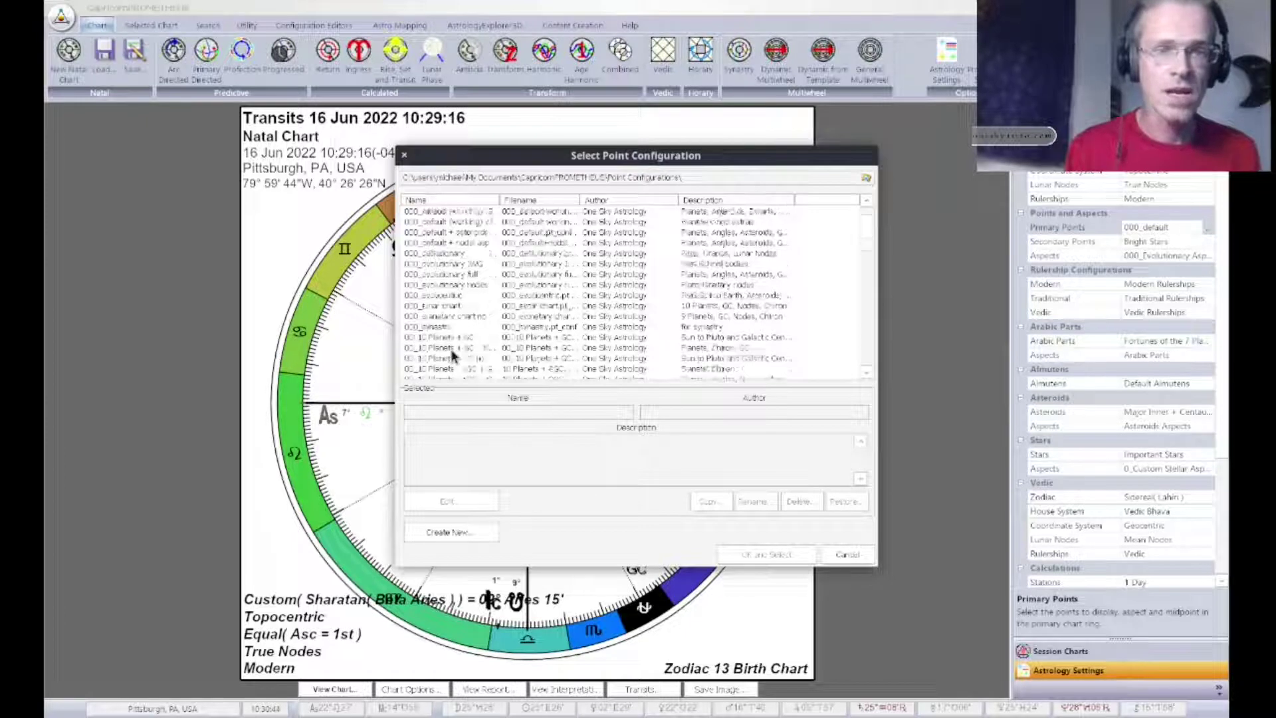
scroll(451, 357, down, 4)
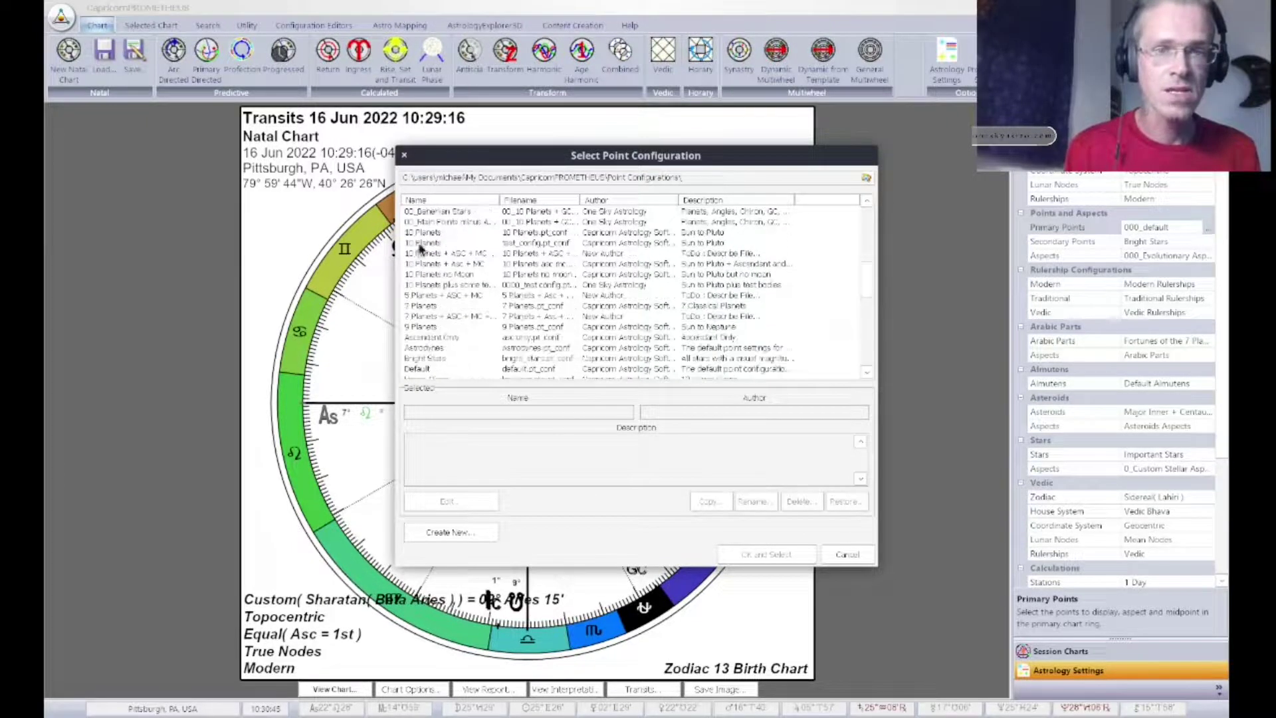
click(423, 233)
click(423, 242)
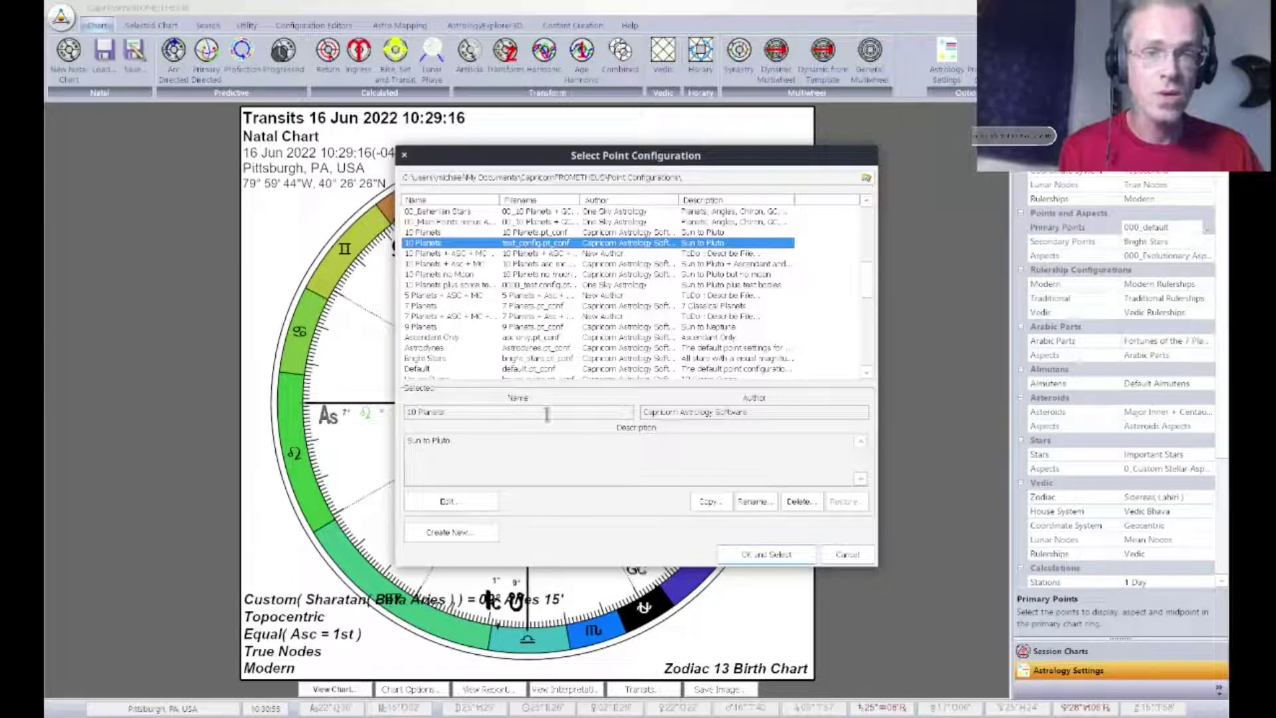
click(446, 503)
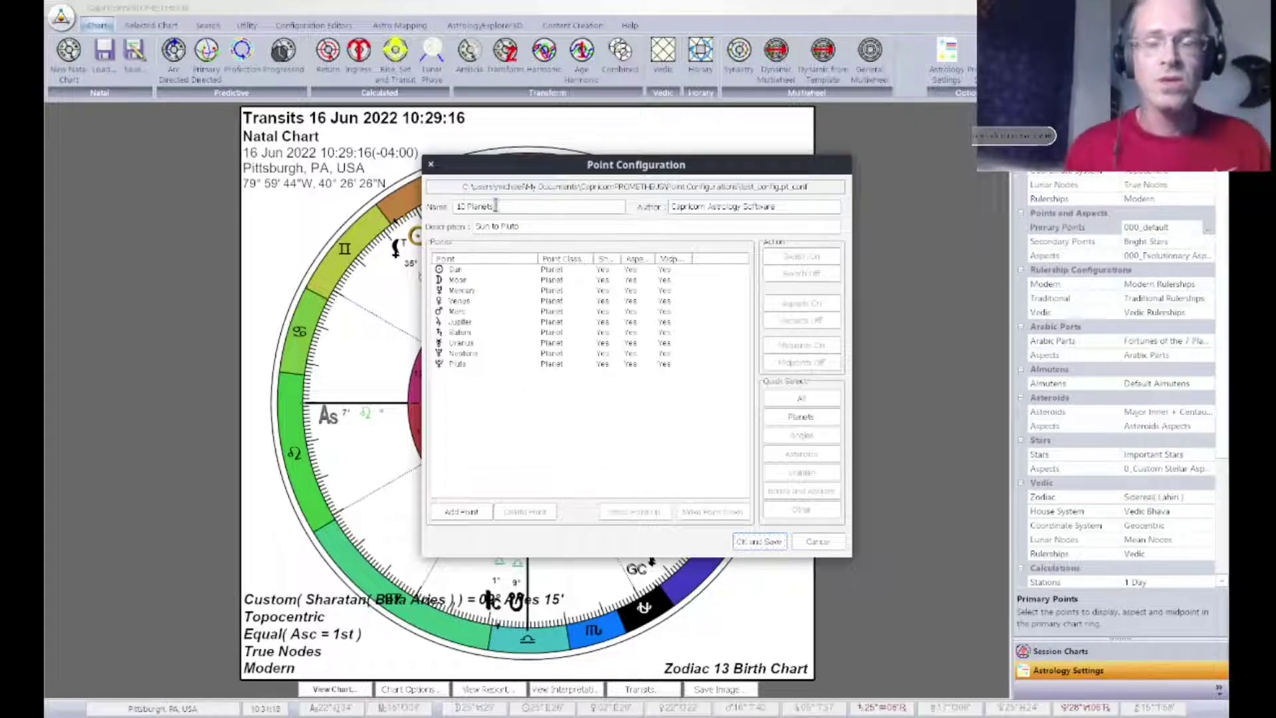
Step: Rename the point configuration as "0000_test config"
key(BackSpace)
key(BackSpace)
key(BackSpace)
key(BackSpace)
key(BackSpace)
key(BackSpace)
key(BackSpace)
key(BackSpace)
key(BackSpace)
key(BackSpace)
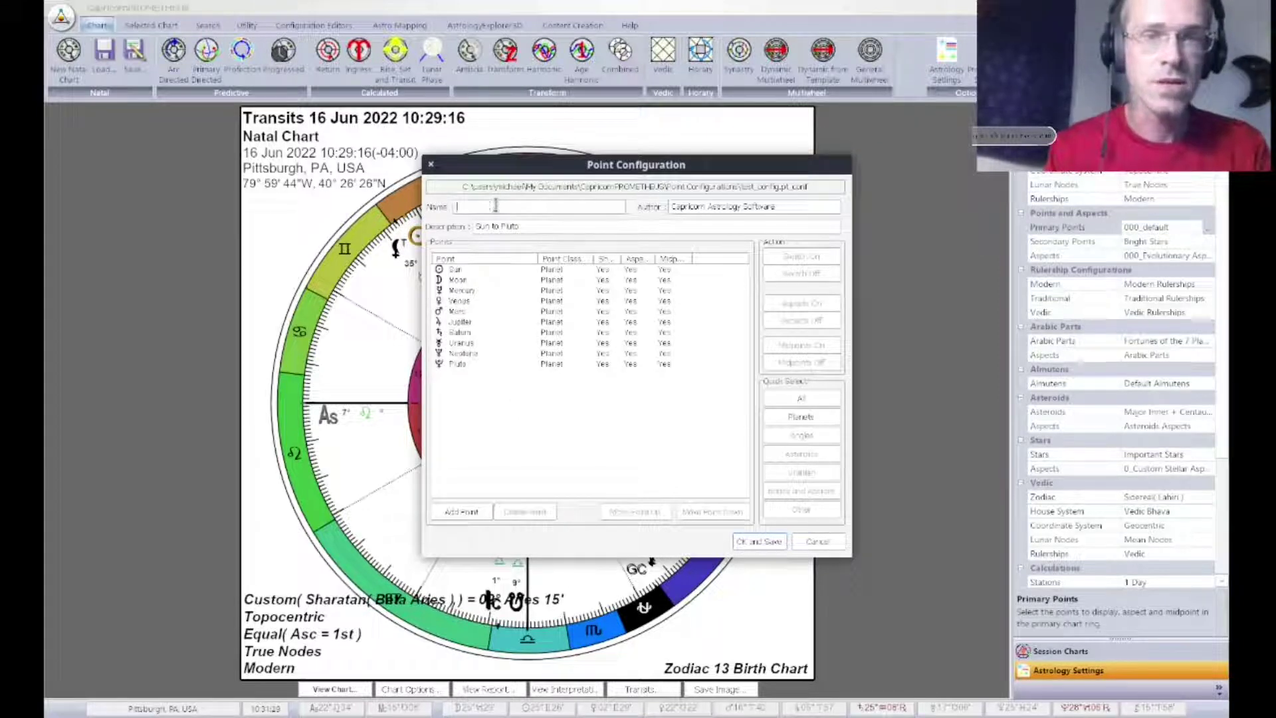
text(0000_)
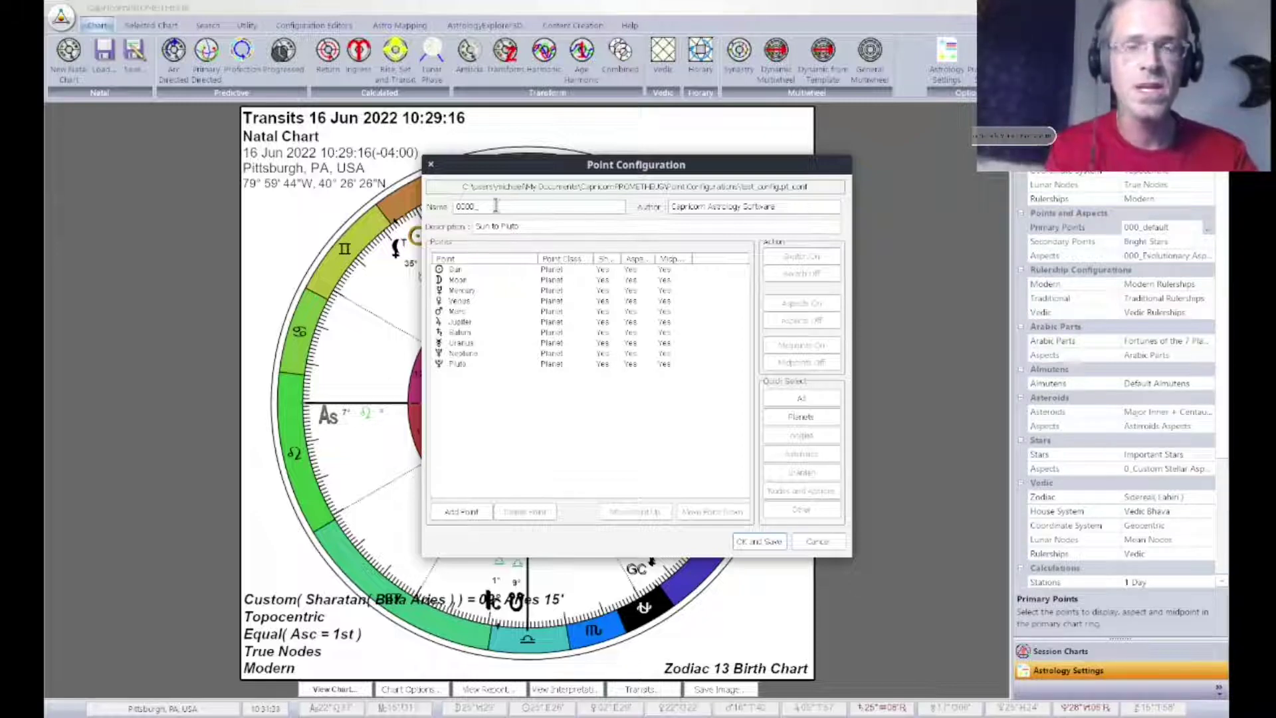
text(g)
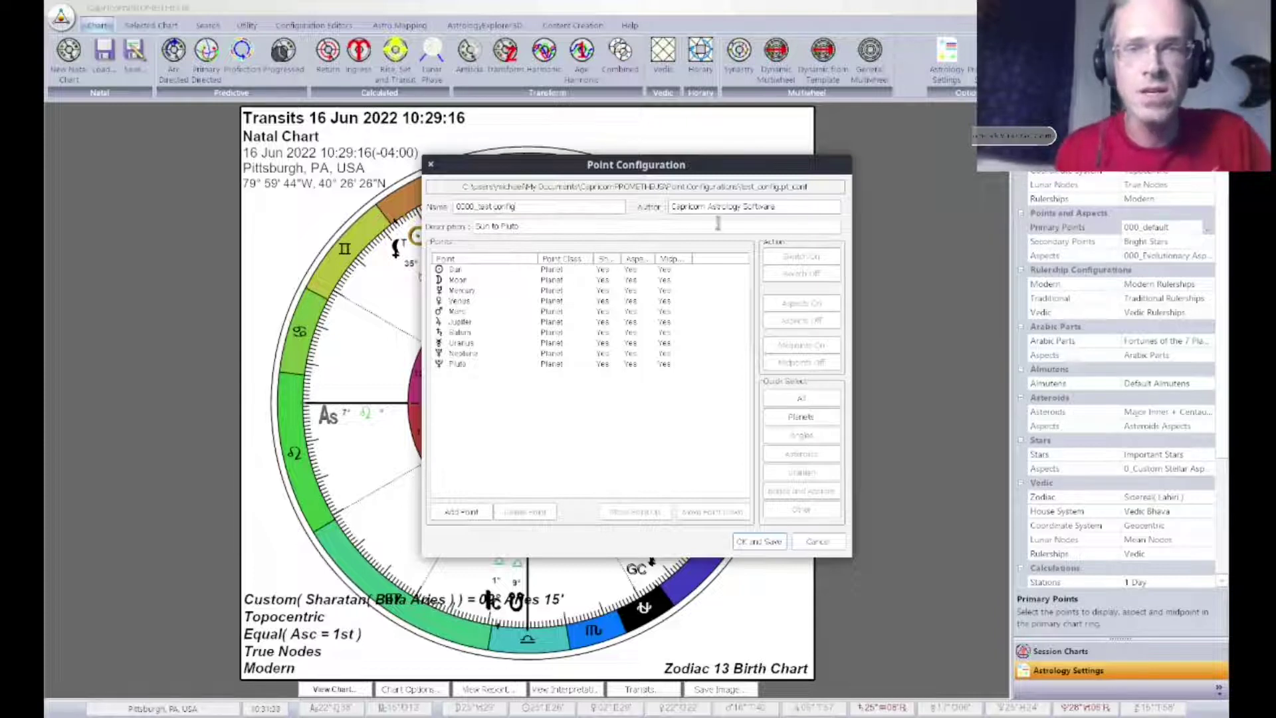
Step: Set the author to "One Sky Astrology" and the description to "Sun to Pluto plus added chart points", and save the configuration
drag(783, 207, 663, 210)
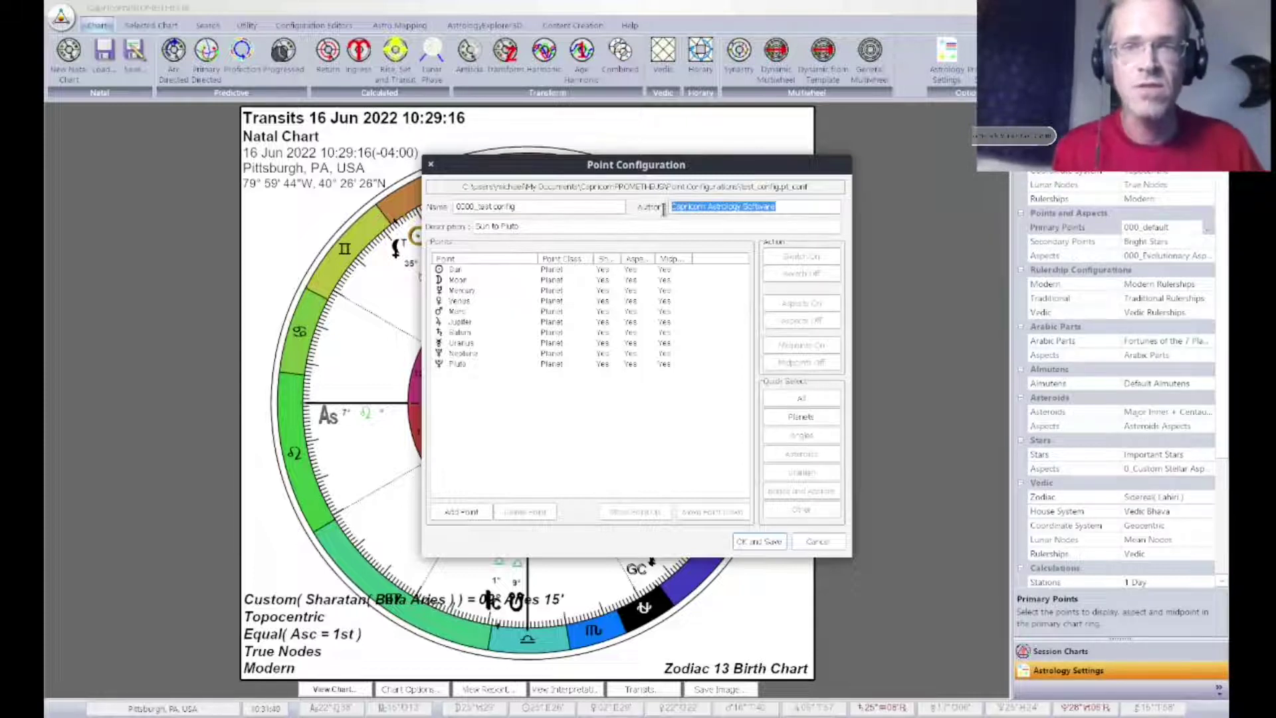
text(2)
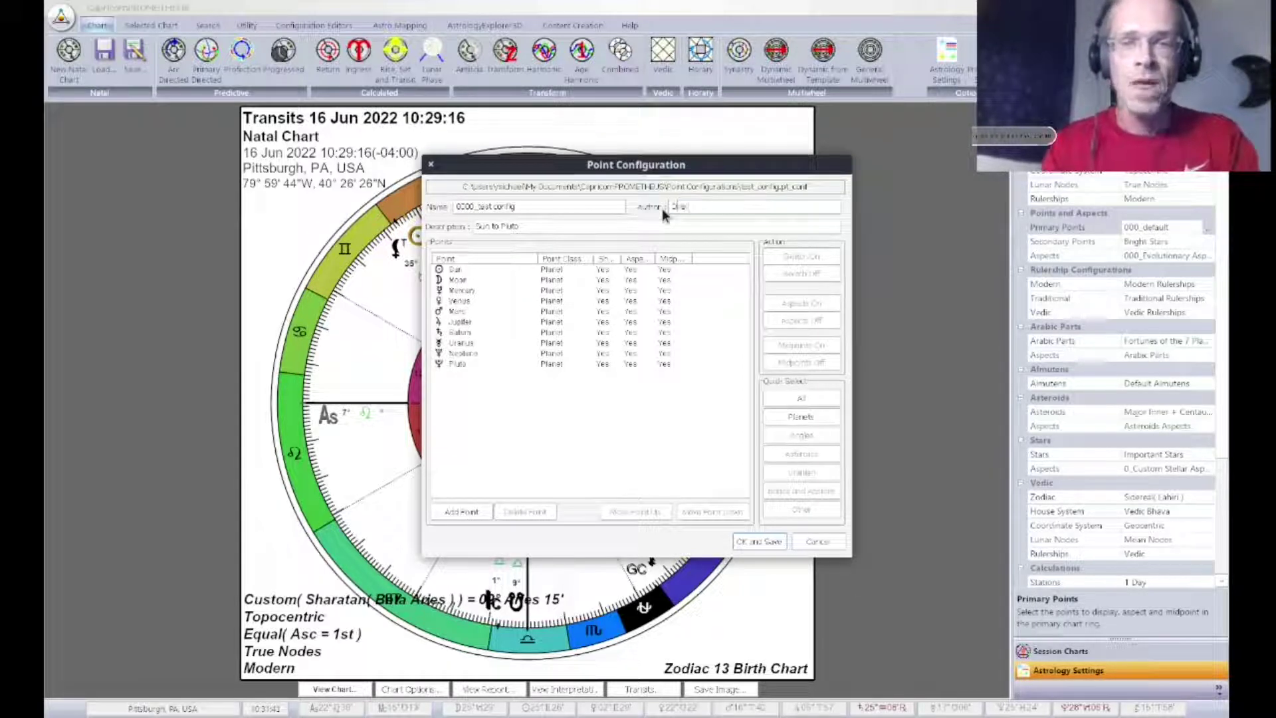
text(ne Sky)
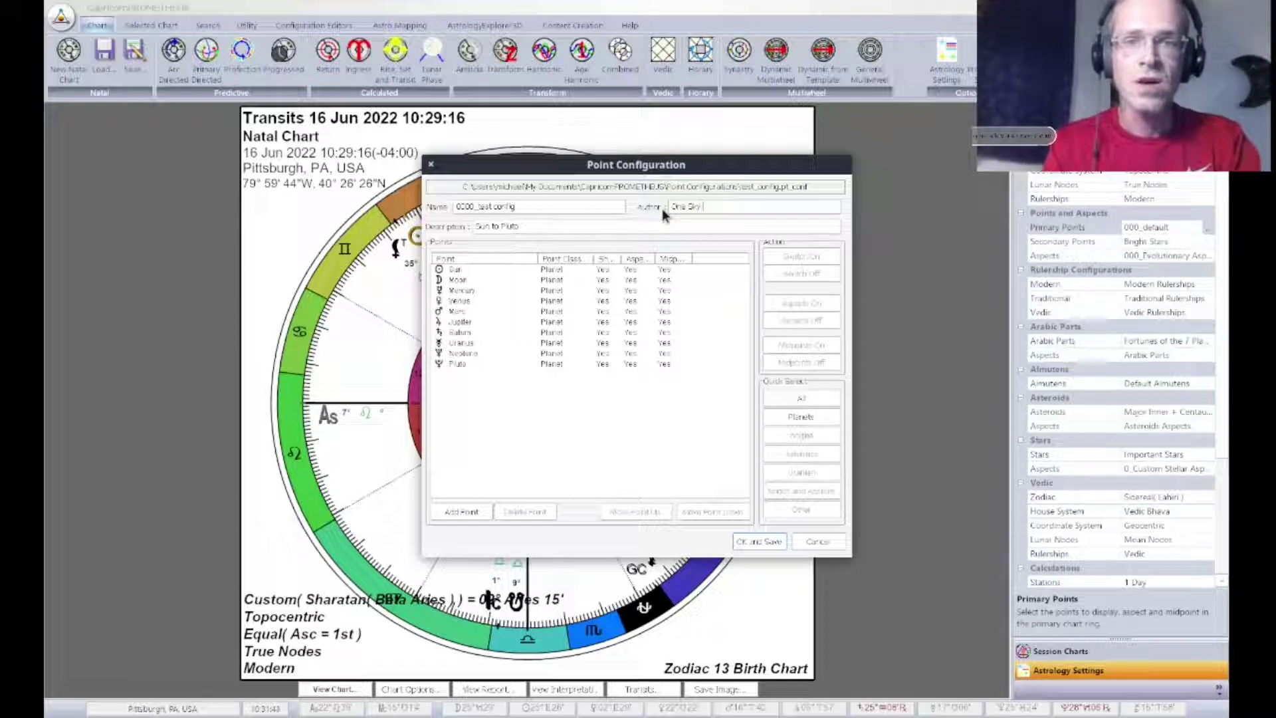
text( Astrologi)
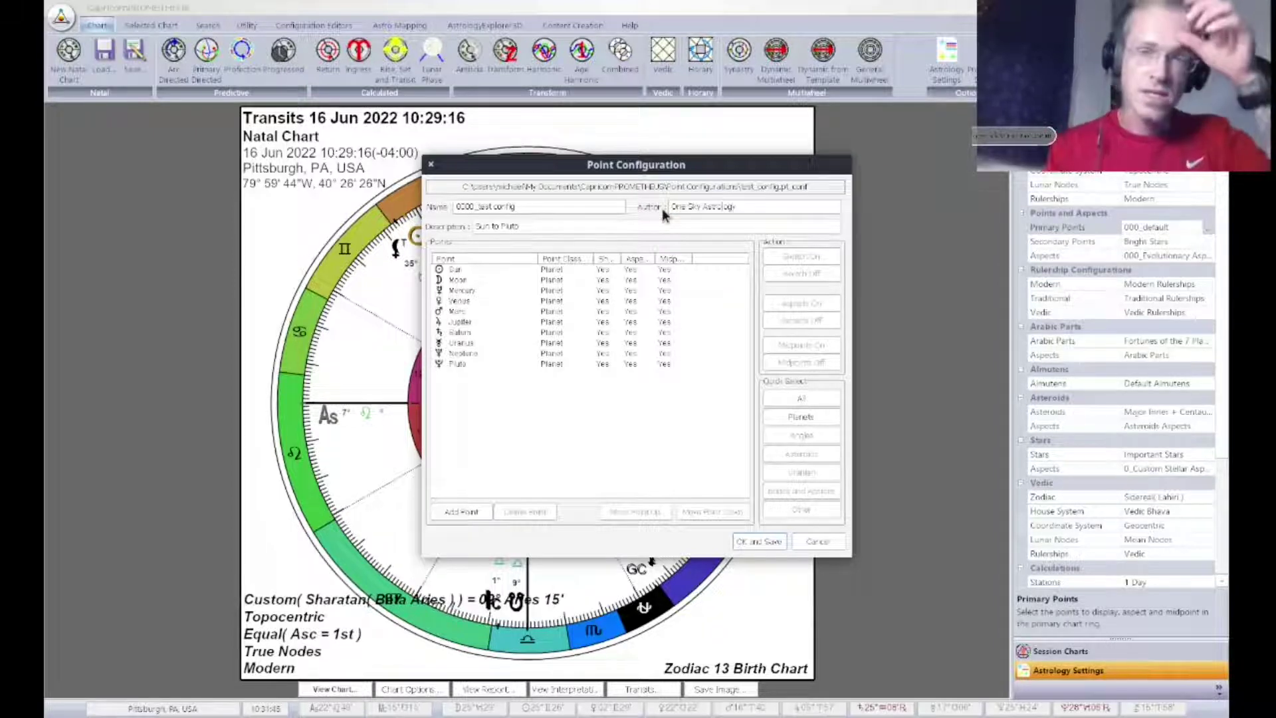
text(y)
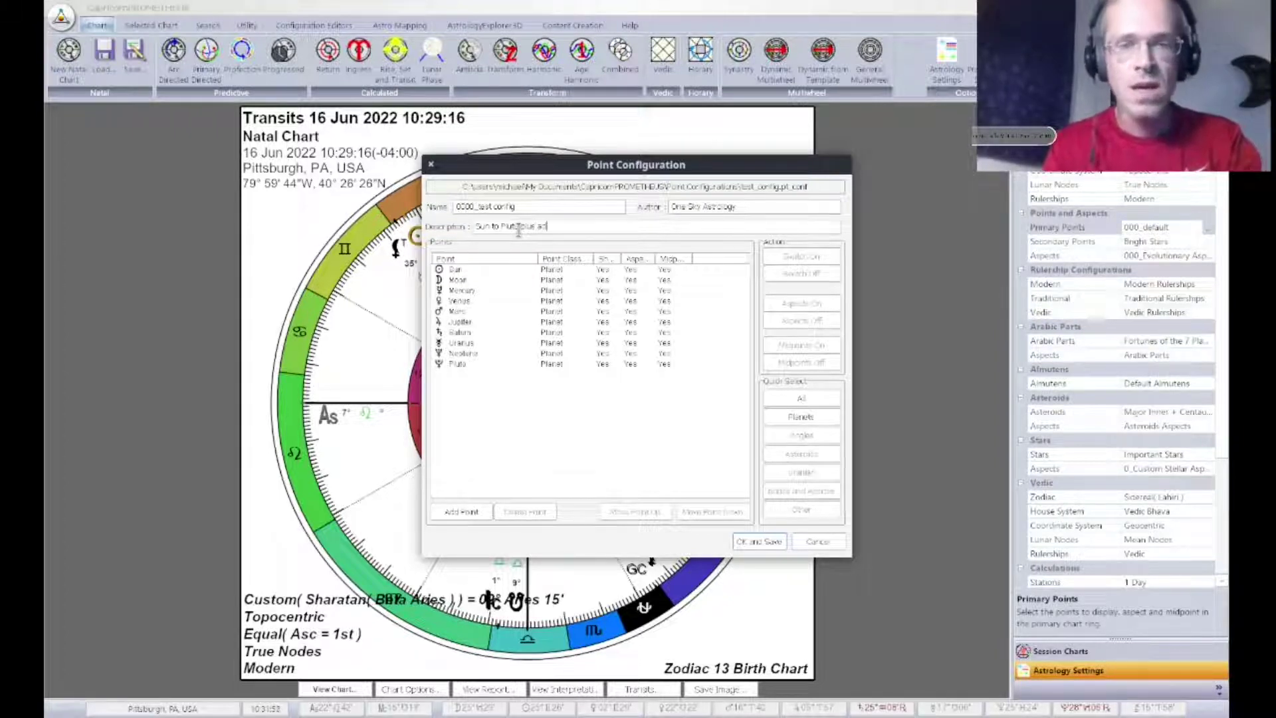
text(t points)
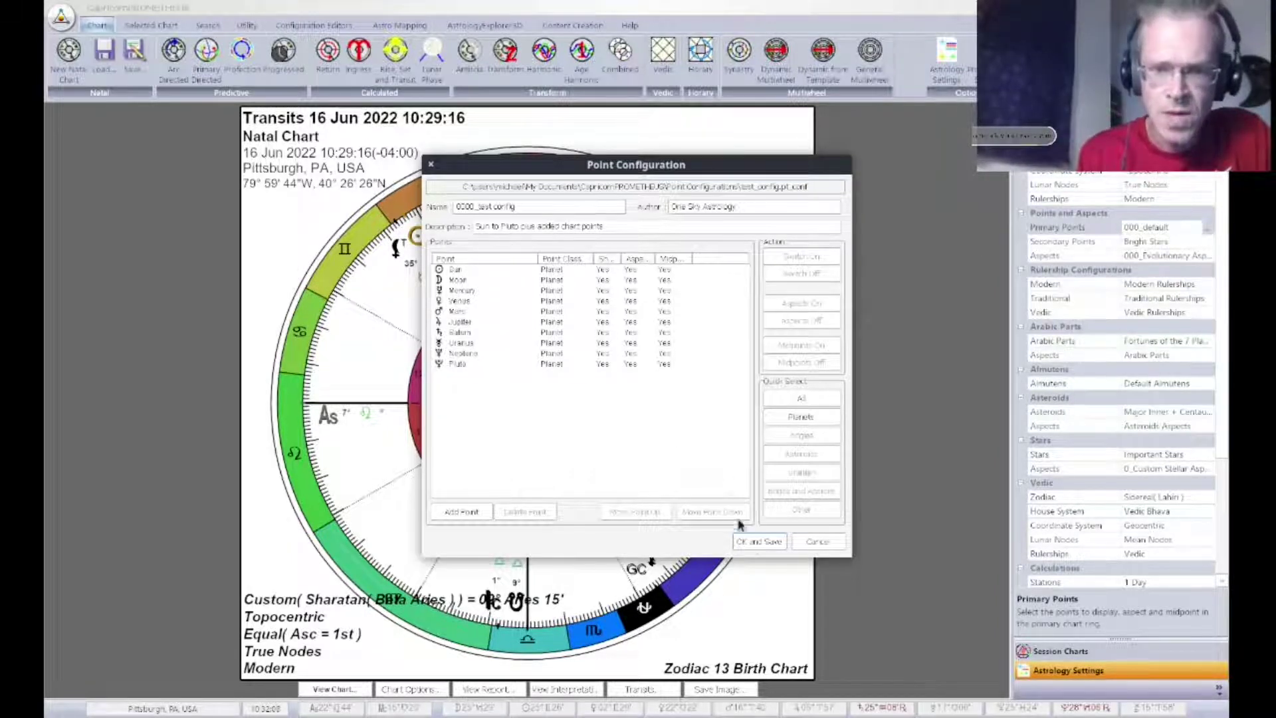
click(755, 541)
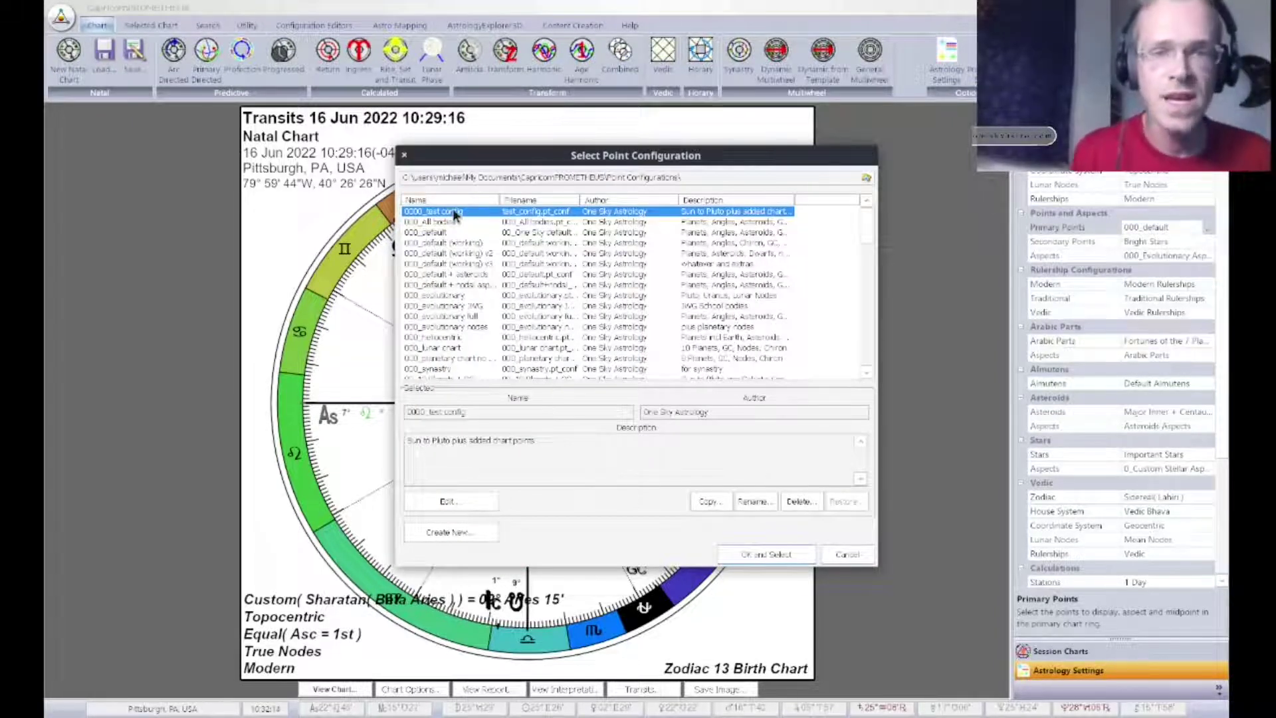
Step: Reopen 0000_test config for editing and start adding a point from the full asteroid list, sorted by name
click(449, 501)
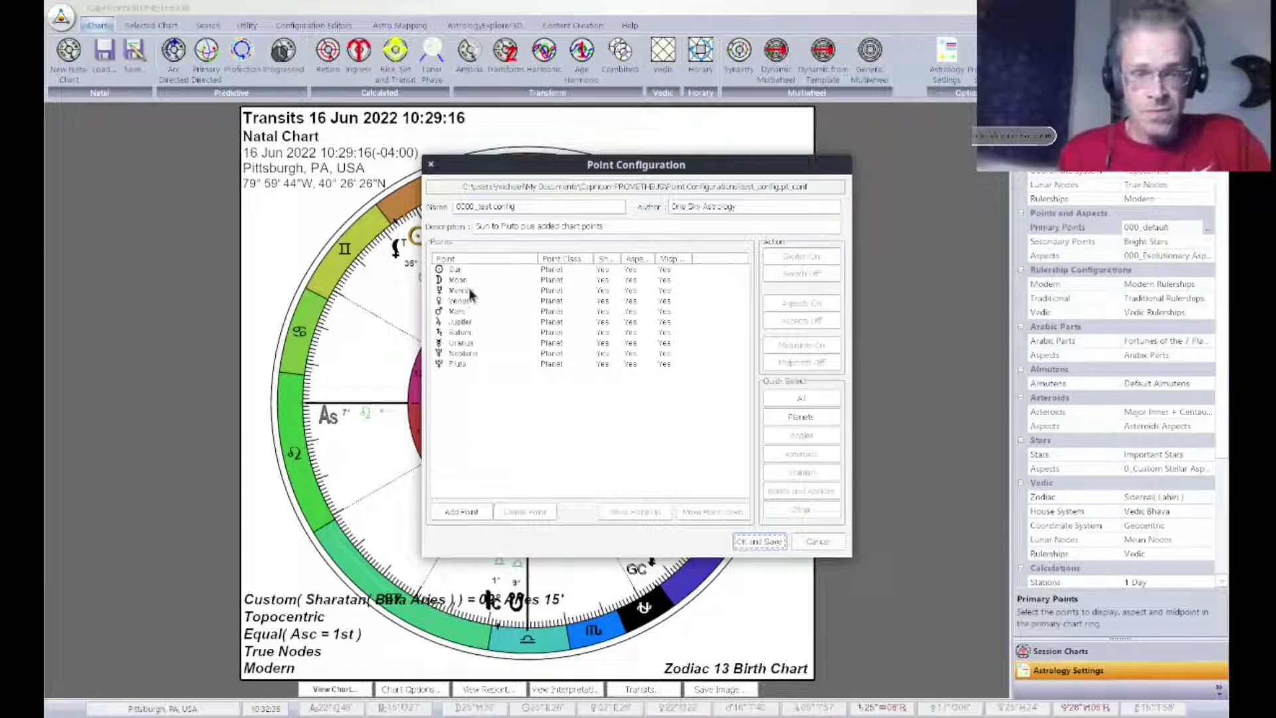
click(463, 514)
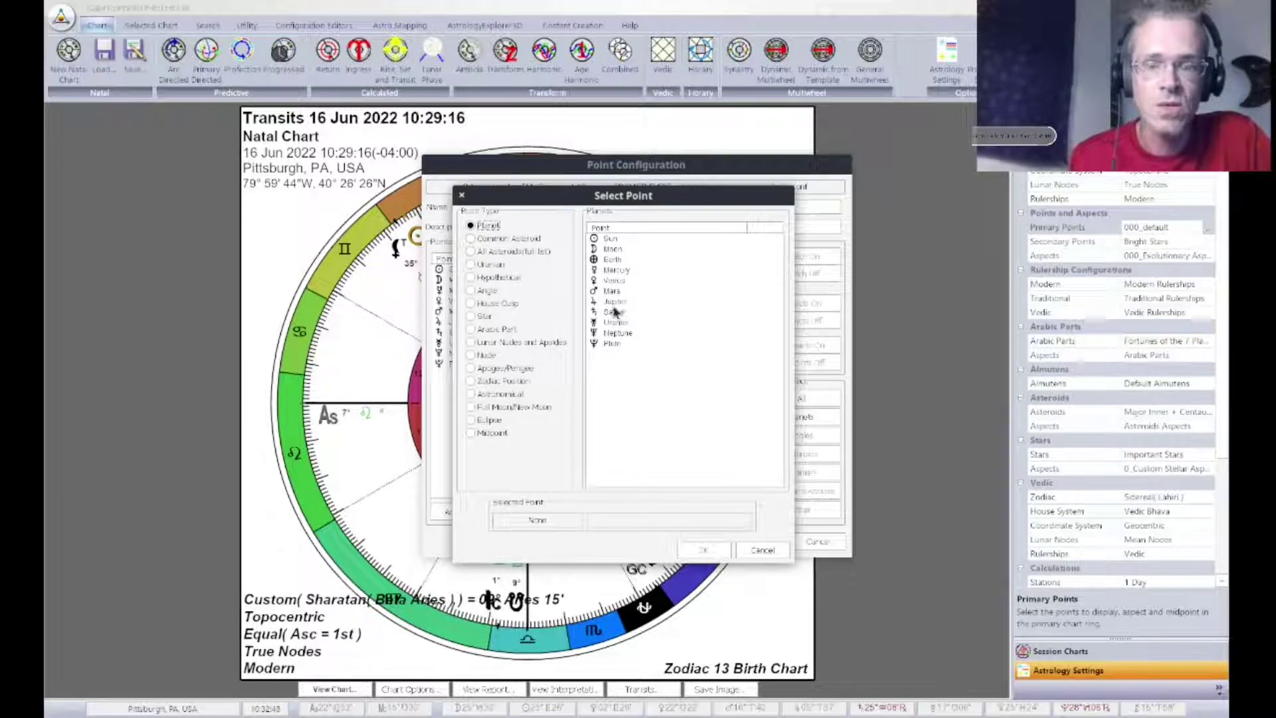
click(521, 244)
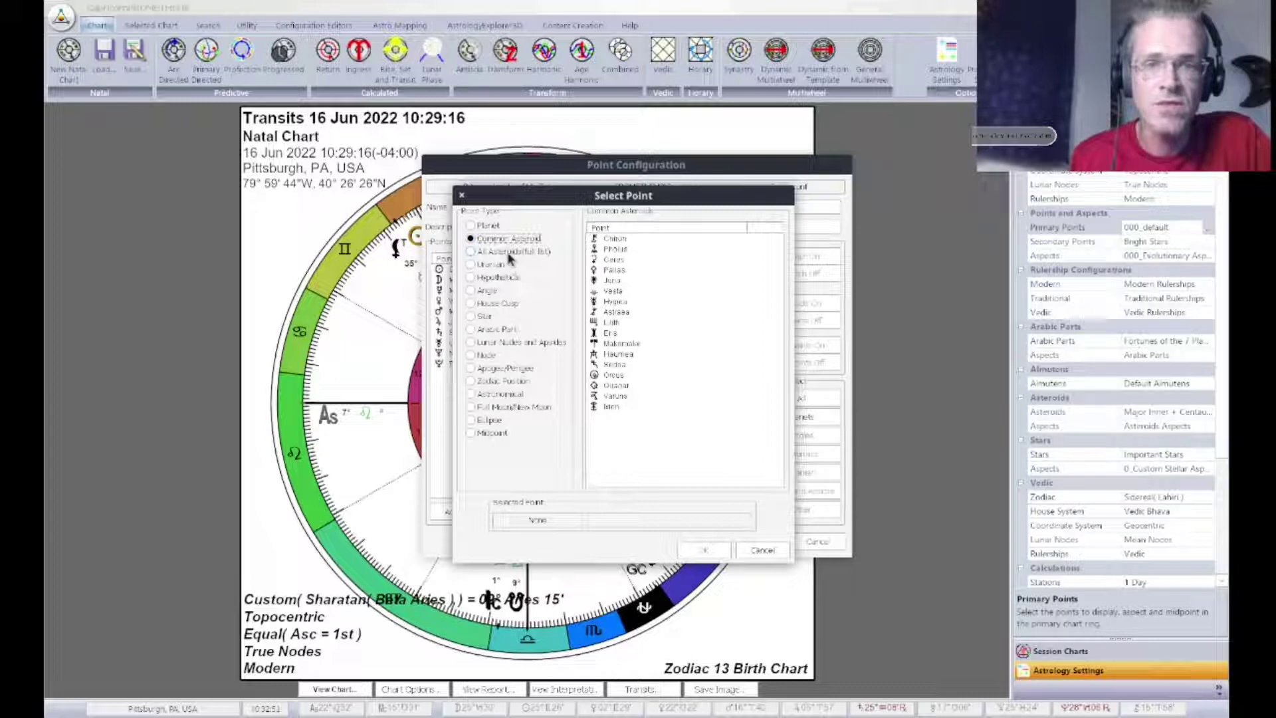
click(510, 254)
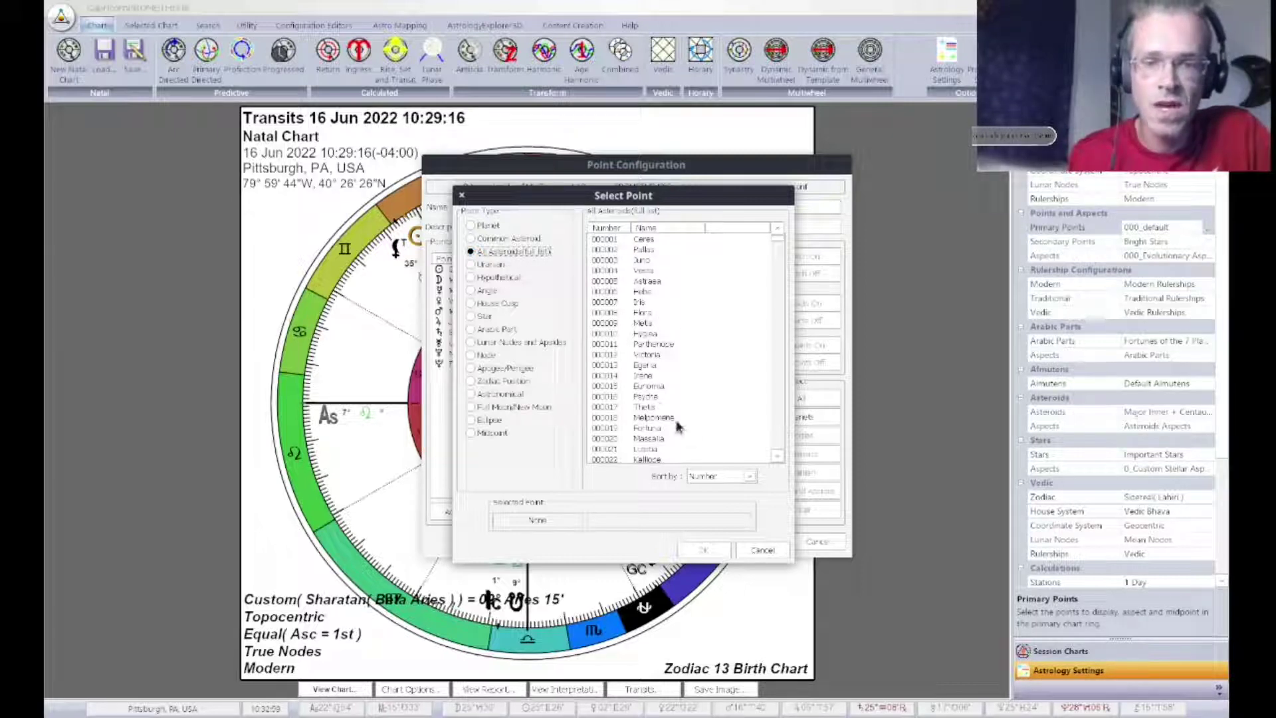
click(718, 474)
click(709, 491)
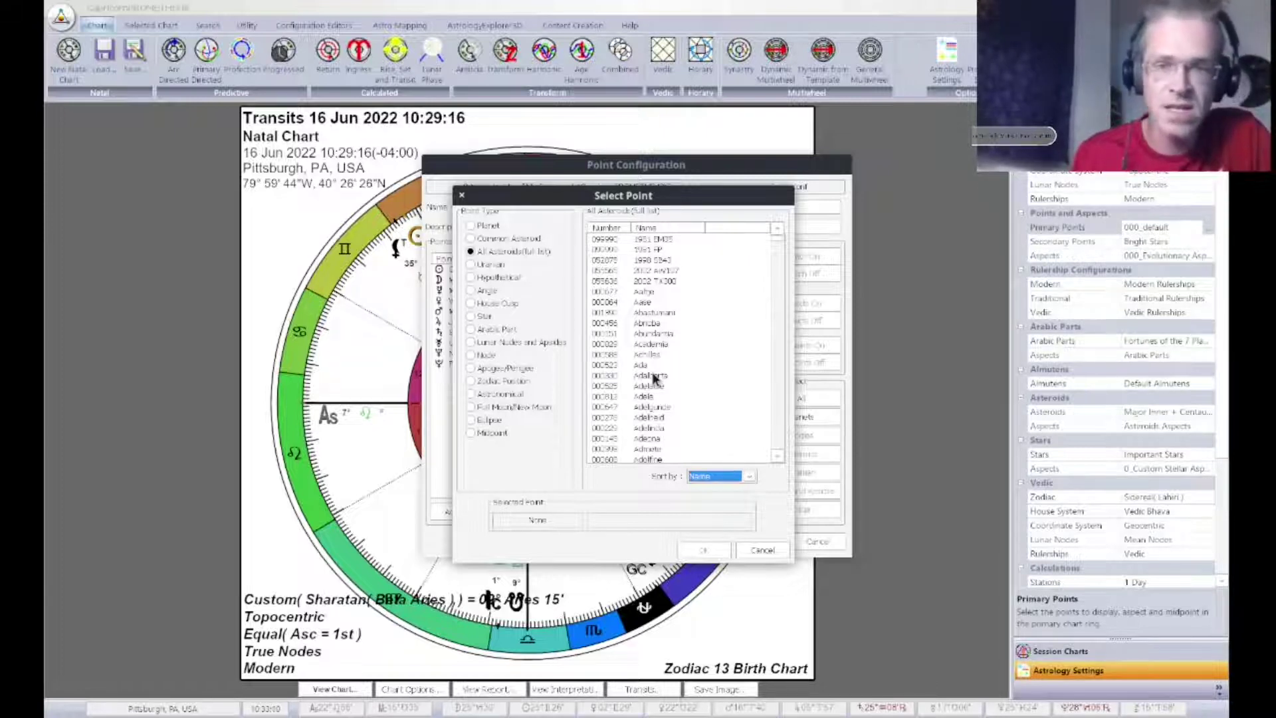
Step: Add the asteroid Nessus from the full asteroid list to the point configuration
scroll(655, 378, down, 10)
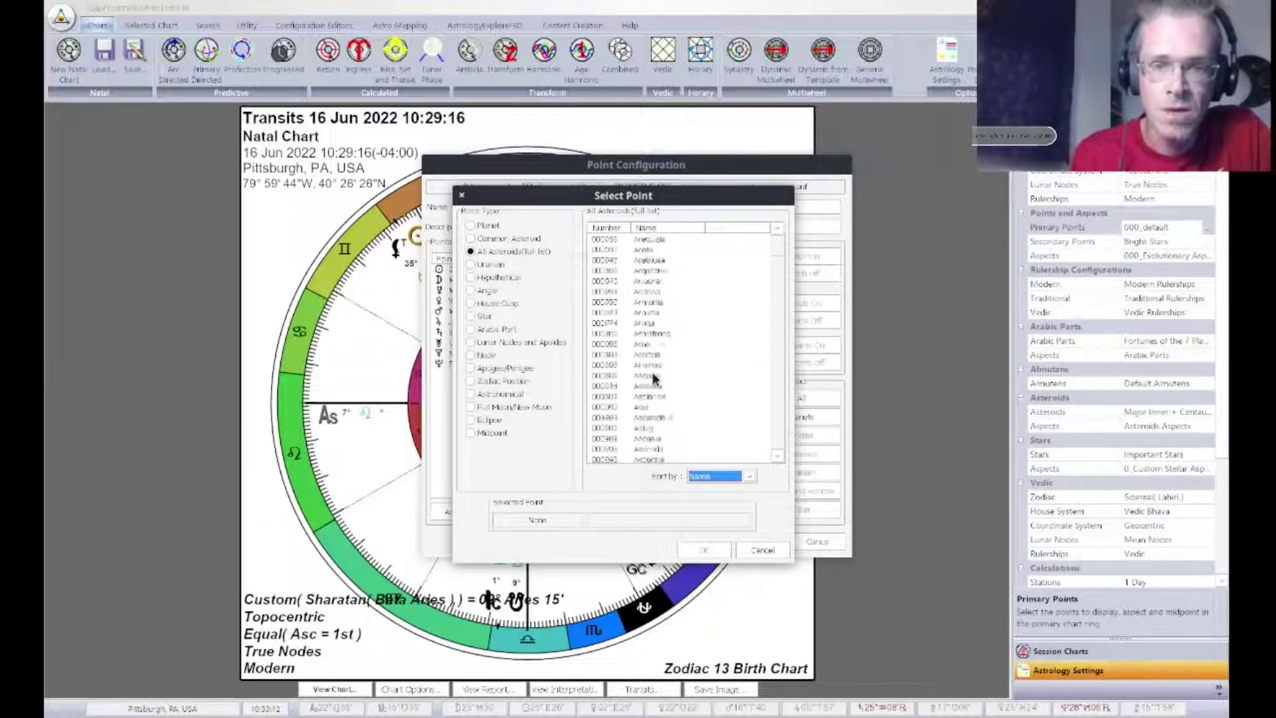
scroll(654, 379, down, 20)
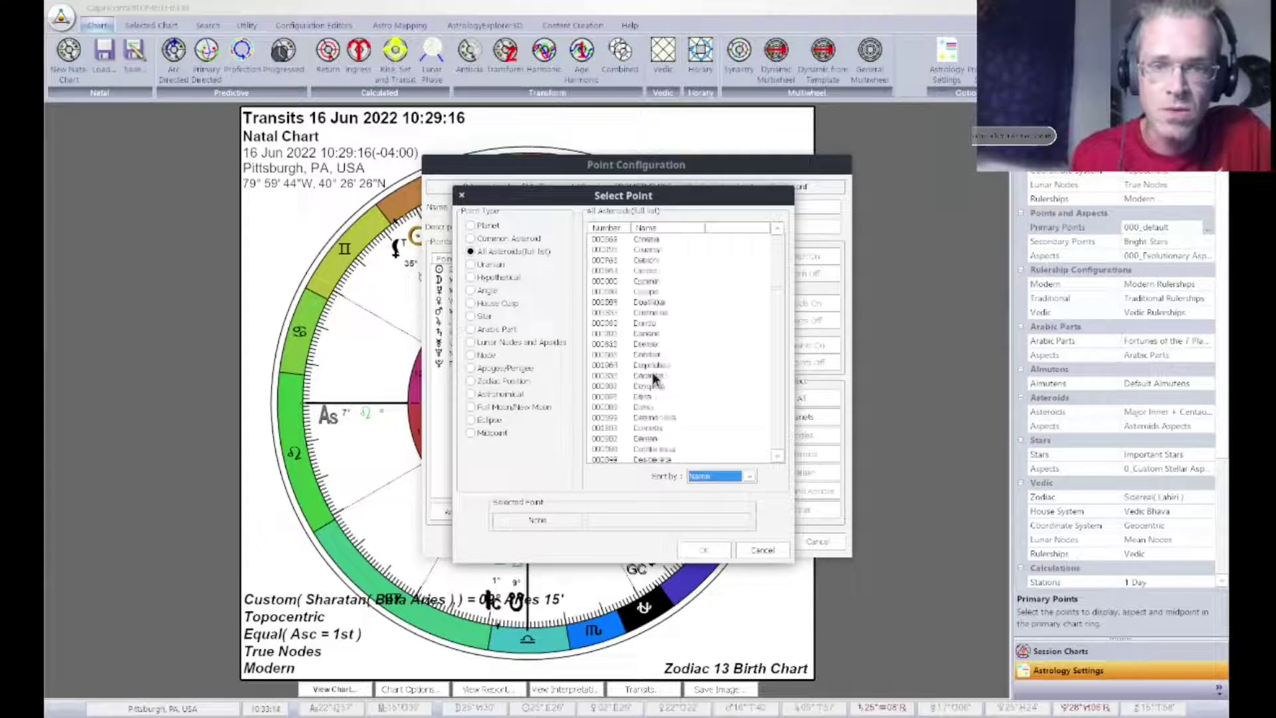
scroll(652, 376, down, 20)
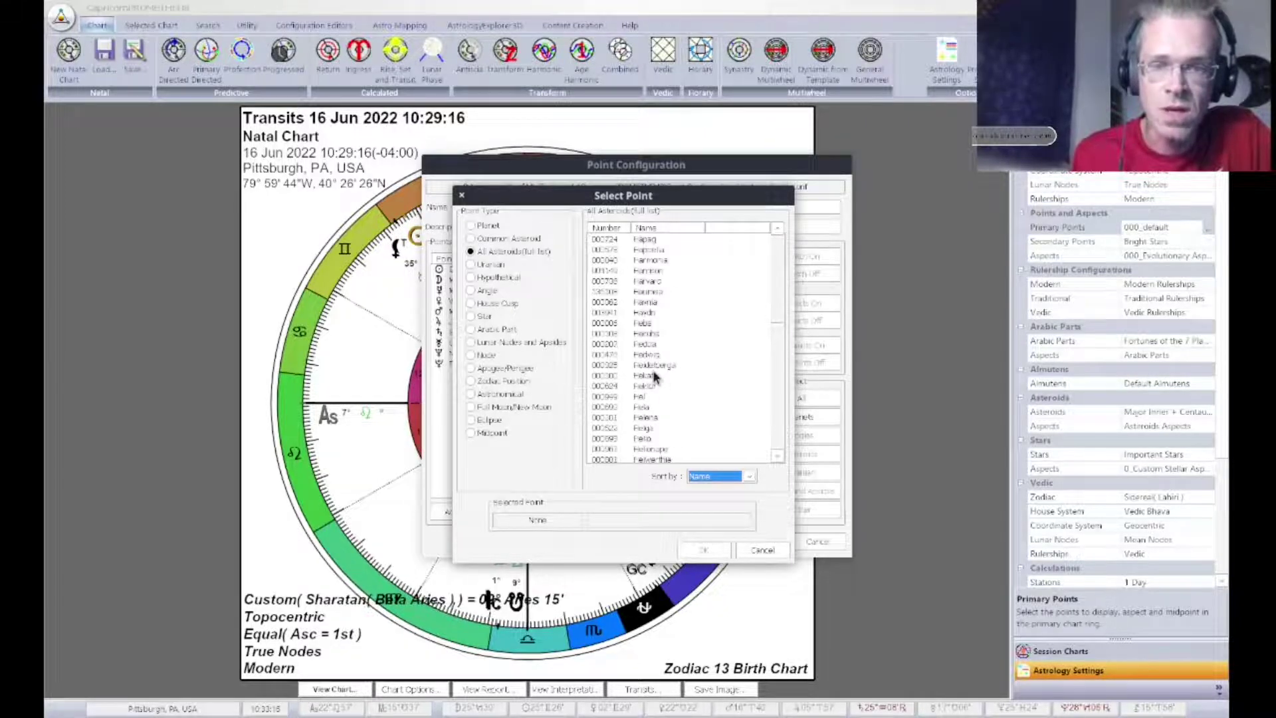
scroll(654, 377, down, 20)
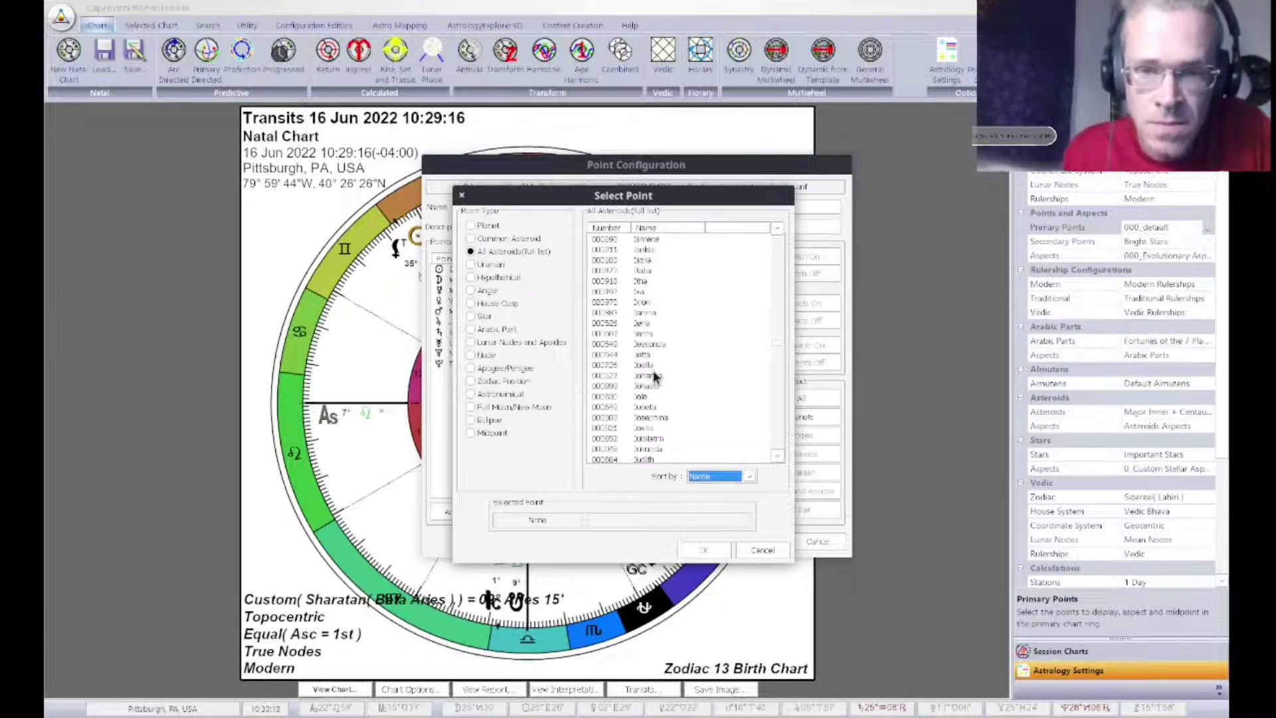
scroll(654, 376, down, 20)
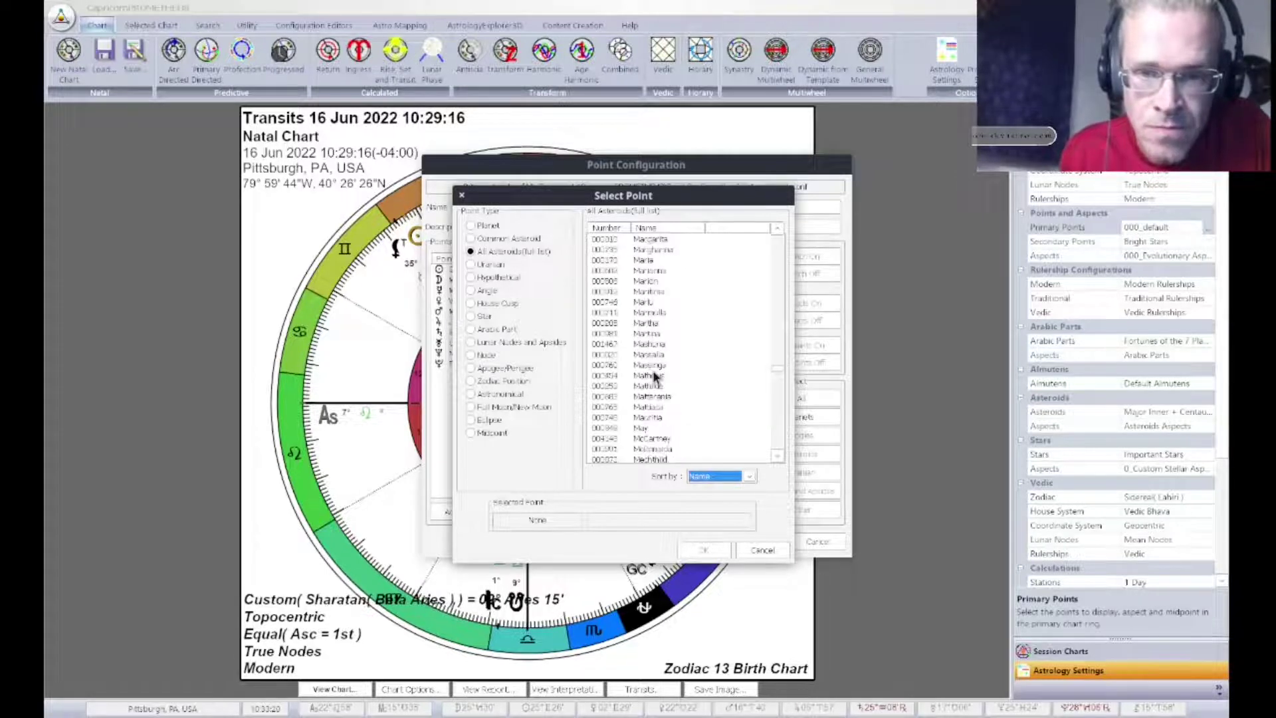
scroll(654, 377, down, 10)
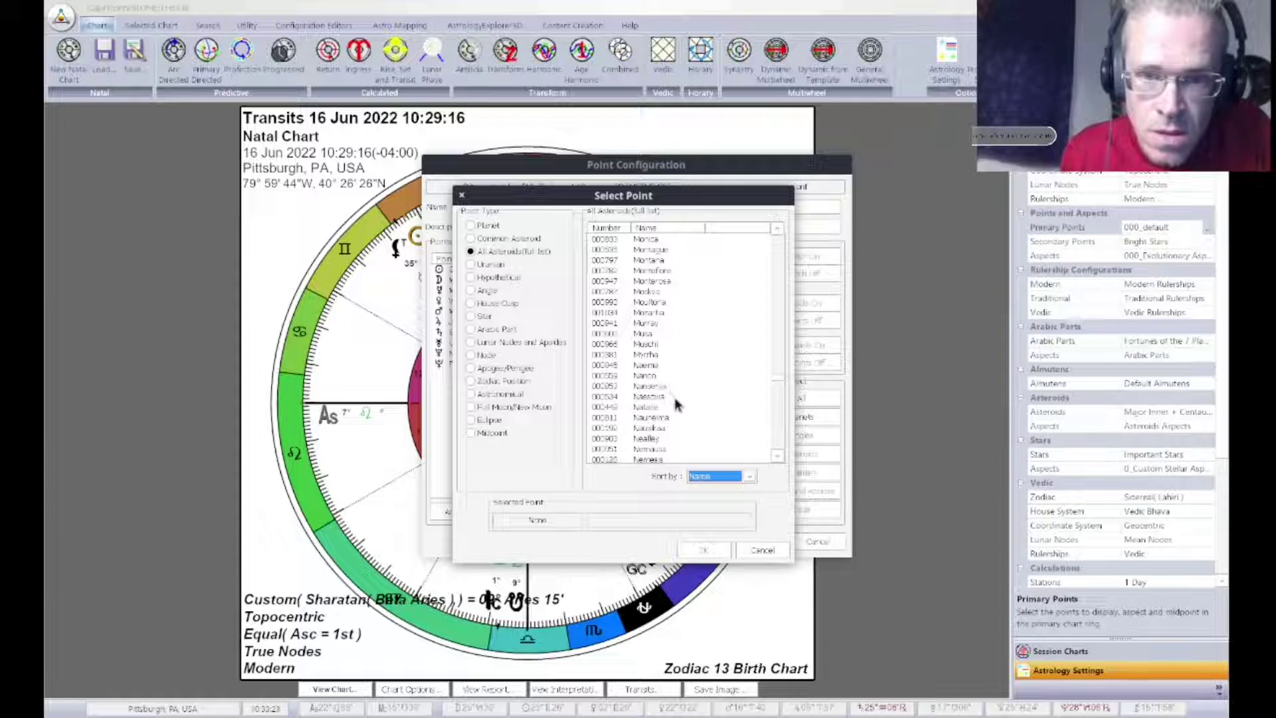
scroll(676, 403, down, 1)
scroll(675, 404, down, 2)
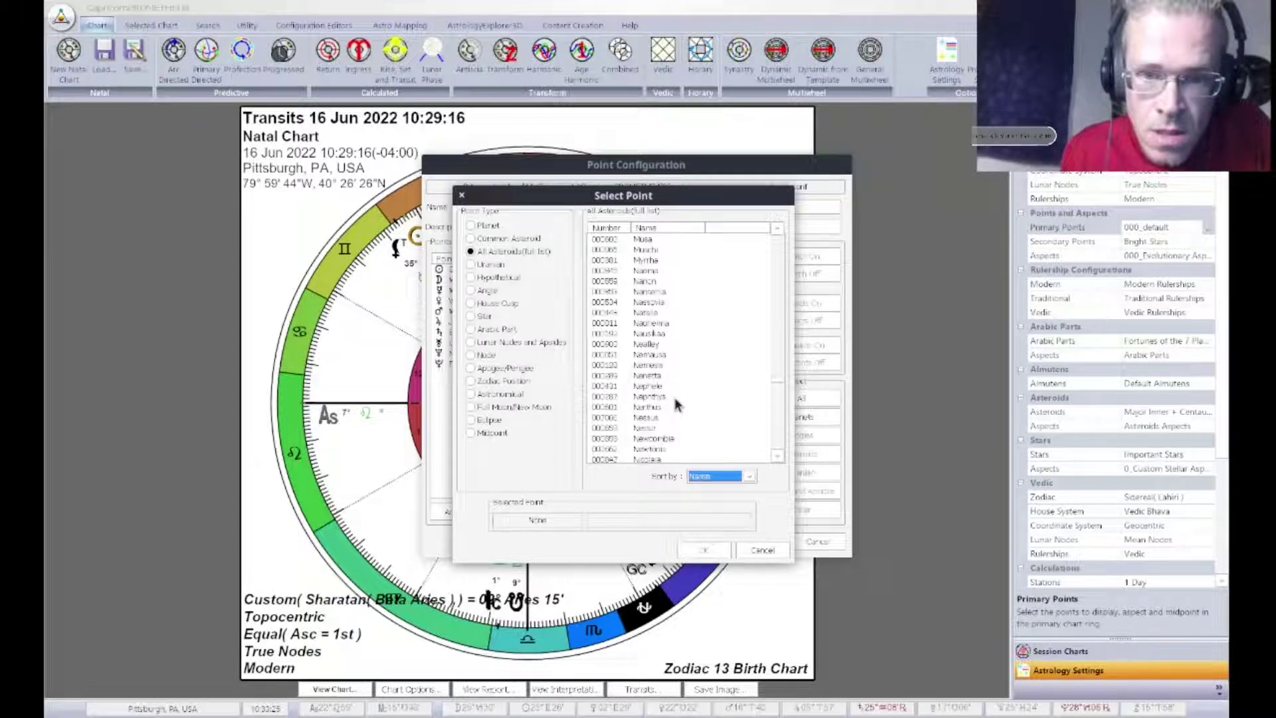
click(651, 418)
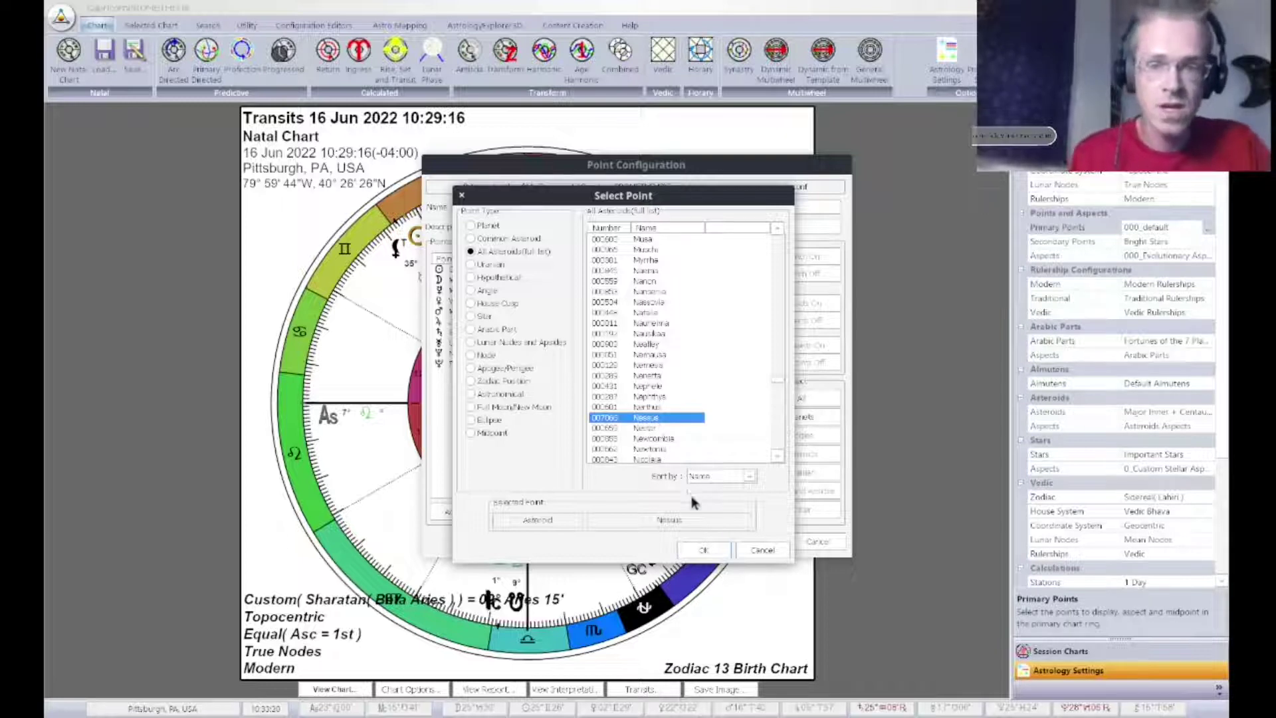
click(704, 551)
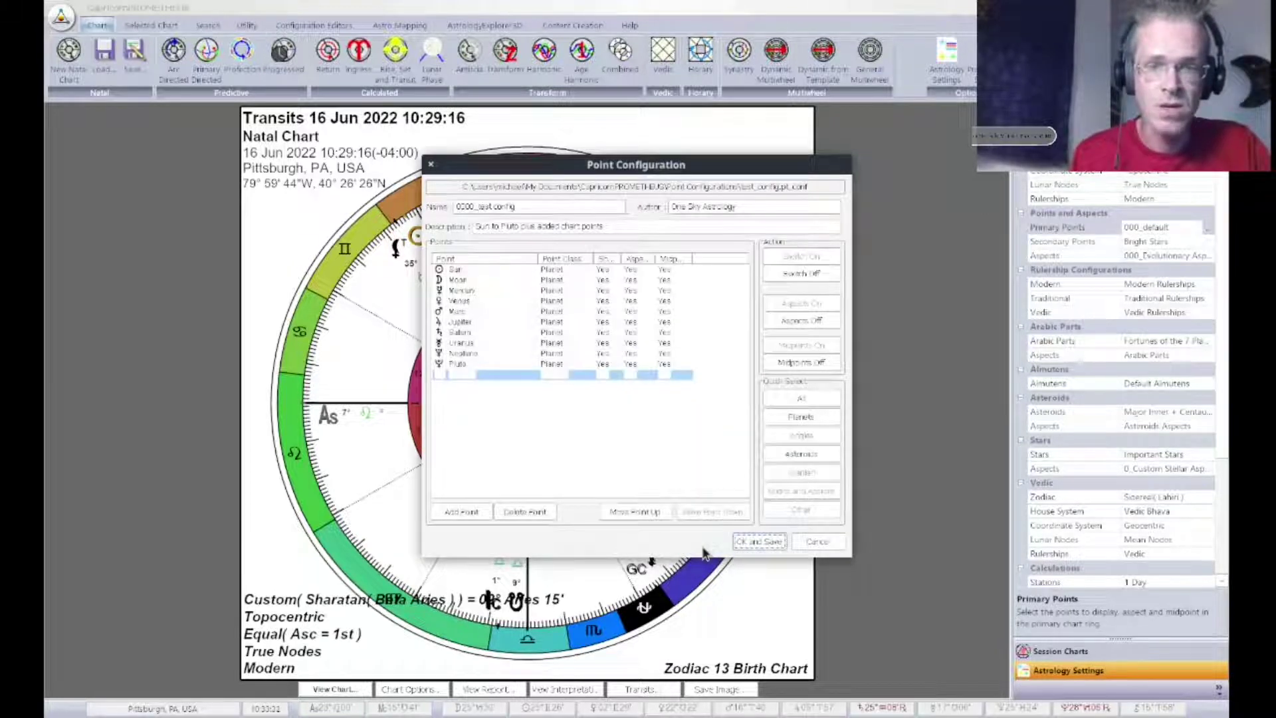
click(539, 420)
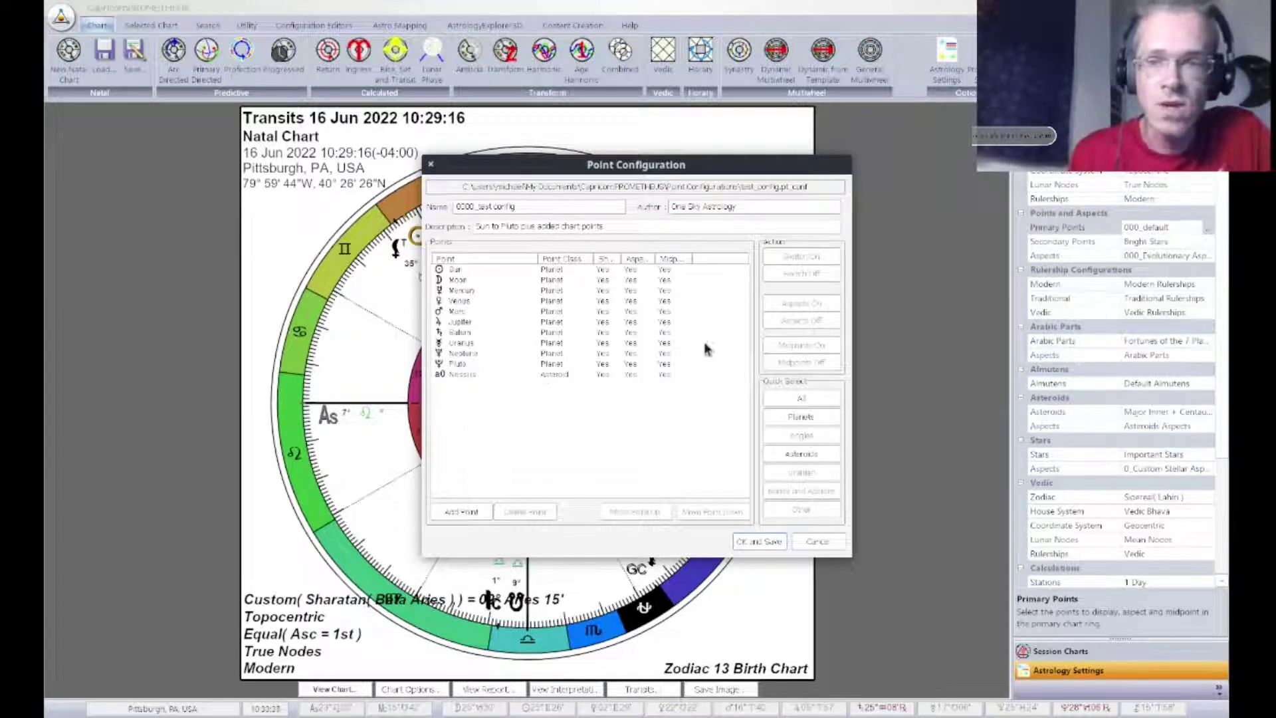
Step: Switch the Nessus point off and back on in the point configuration
click(621, 376)
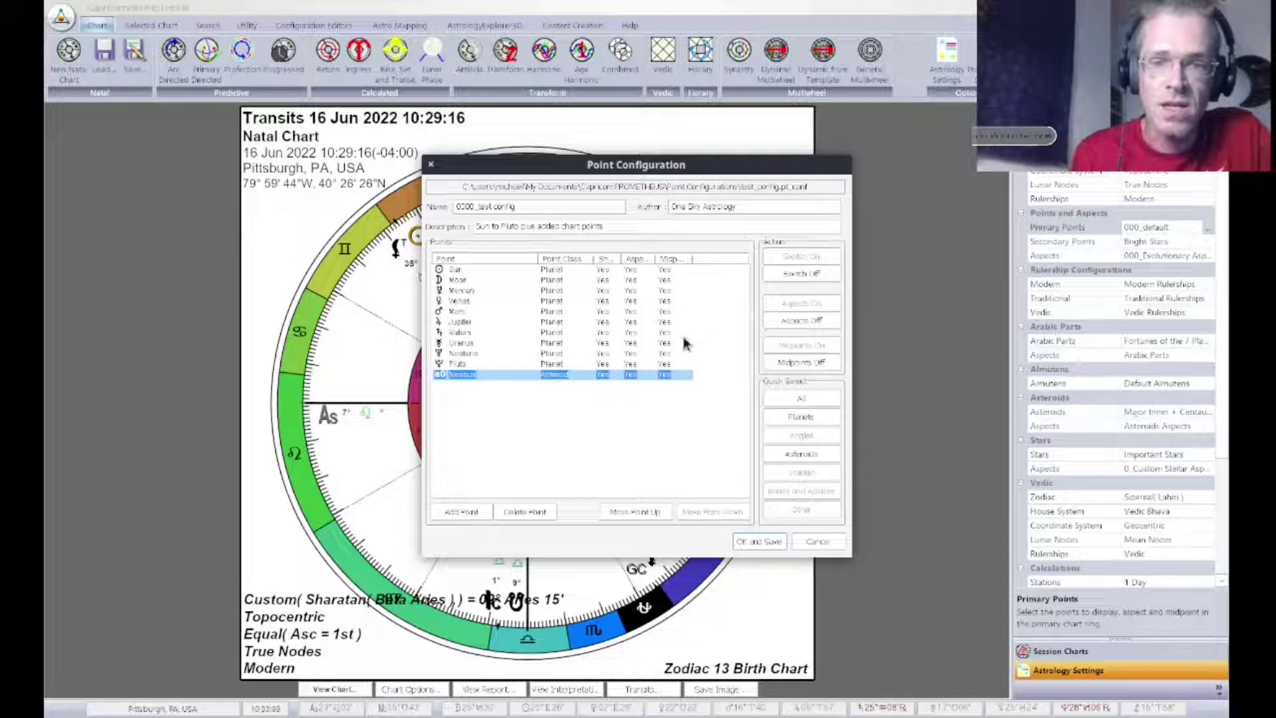
click(798, 278)
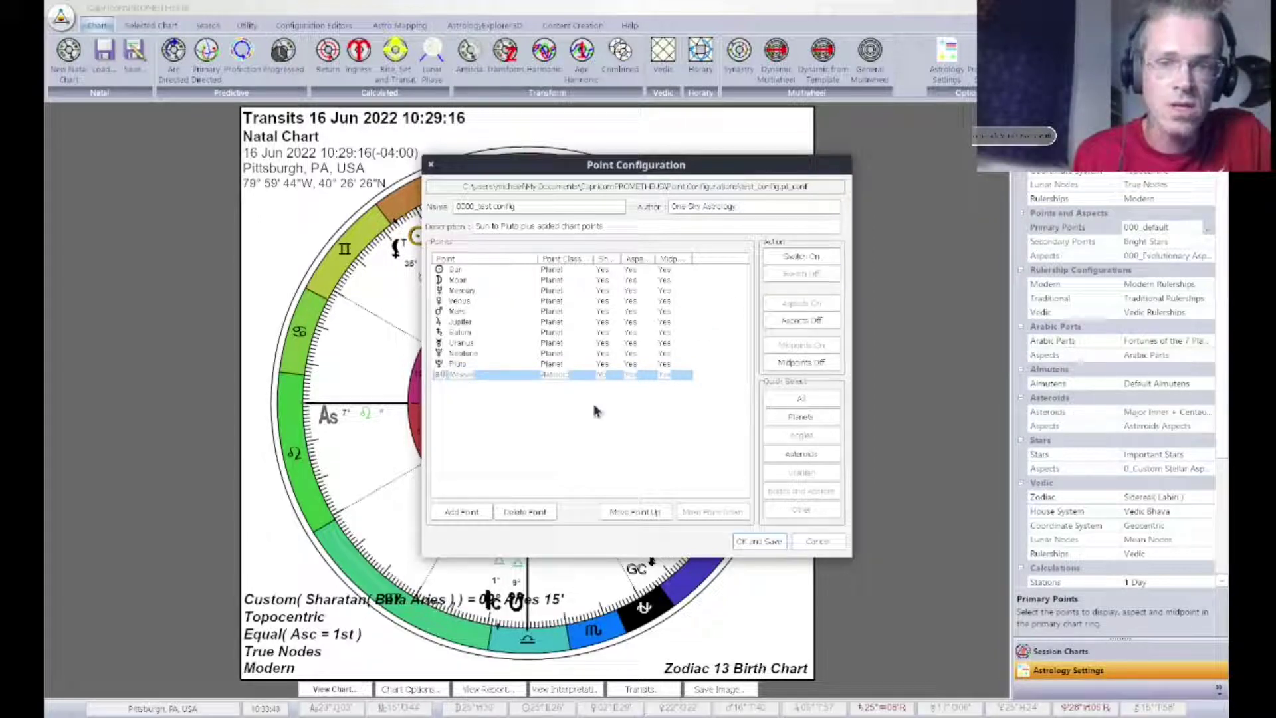
click(568, 376)
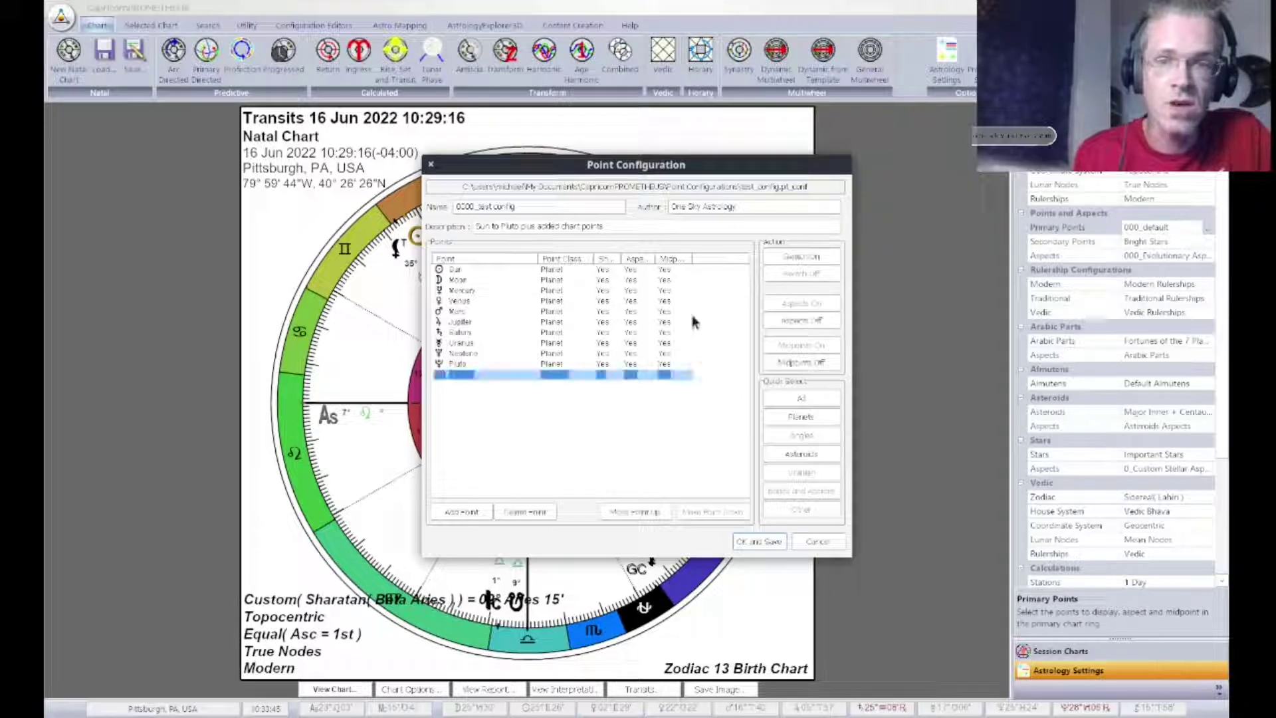
click(795, 260)
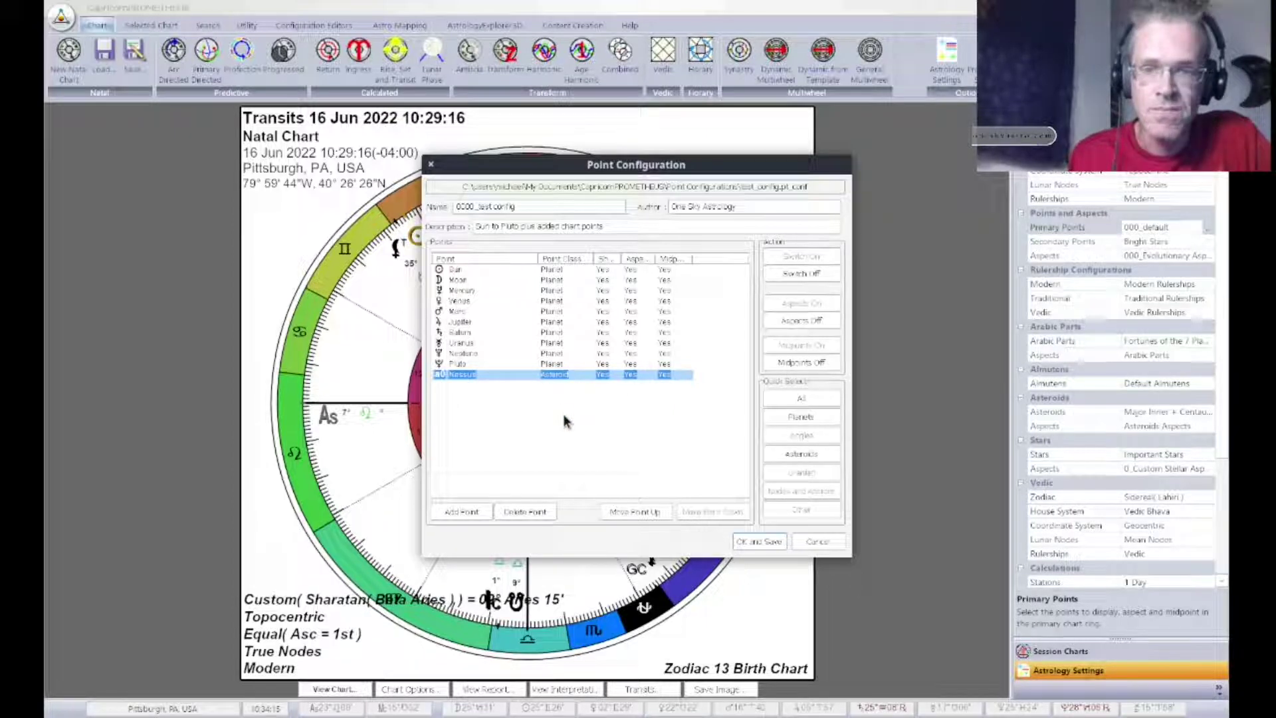
click(464, 513)
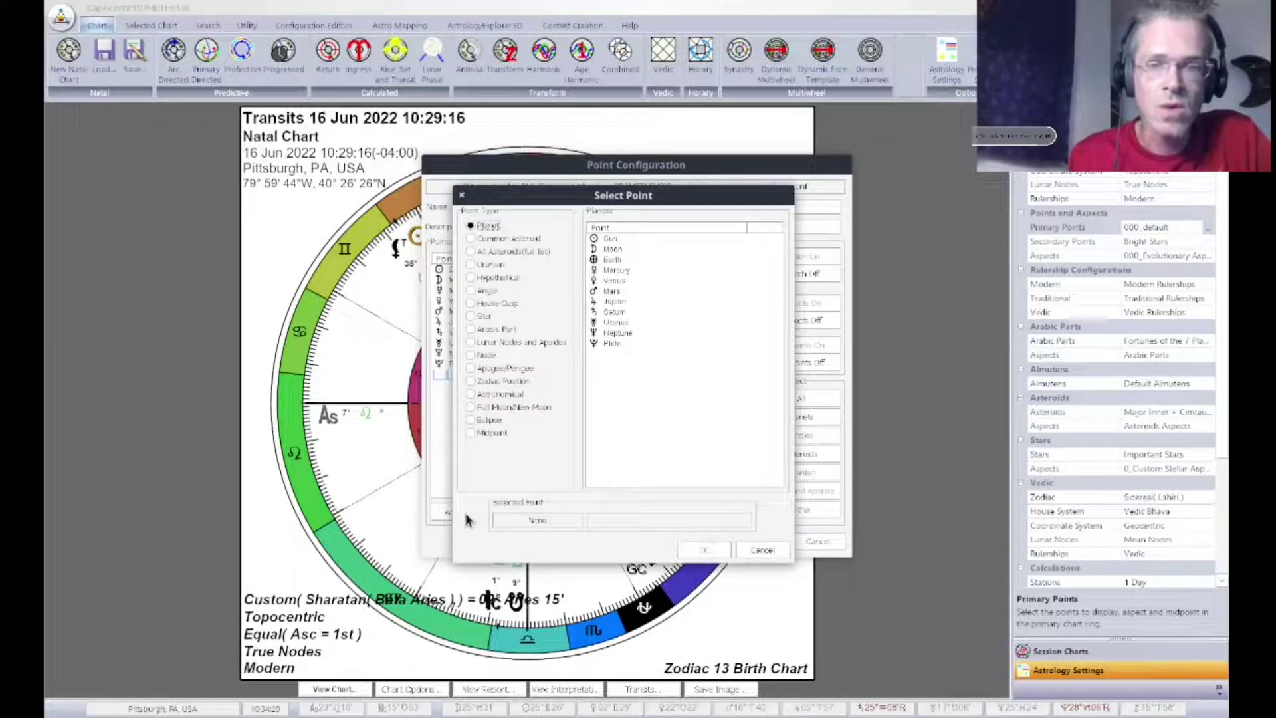
click(495, 253)
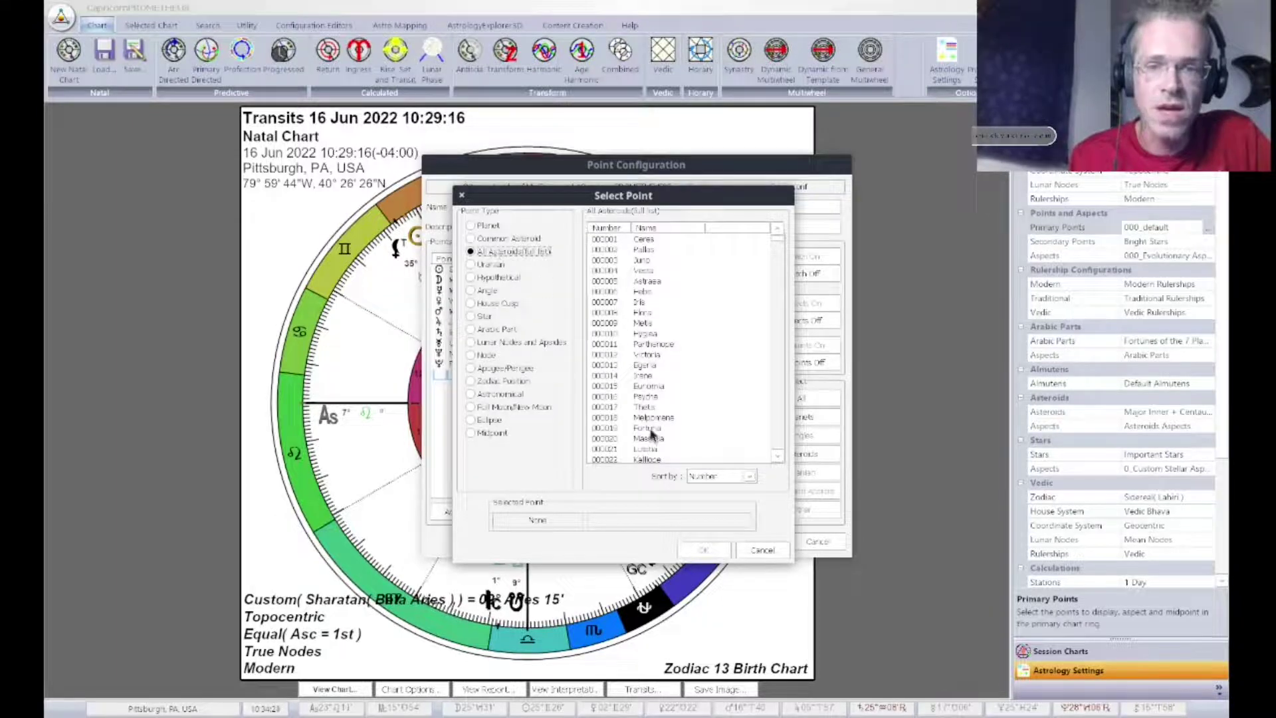
click(706, 477)
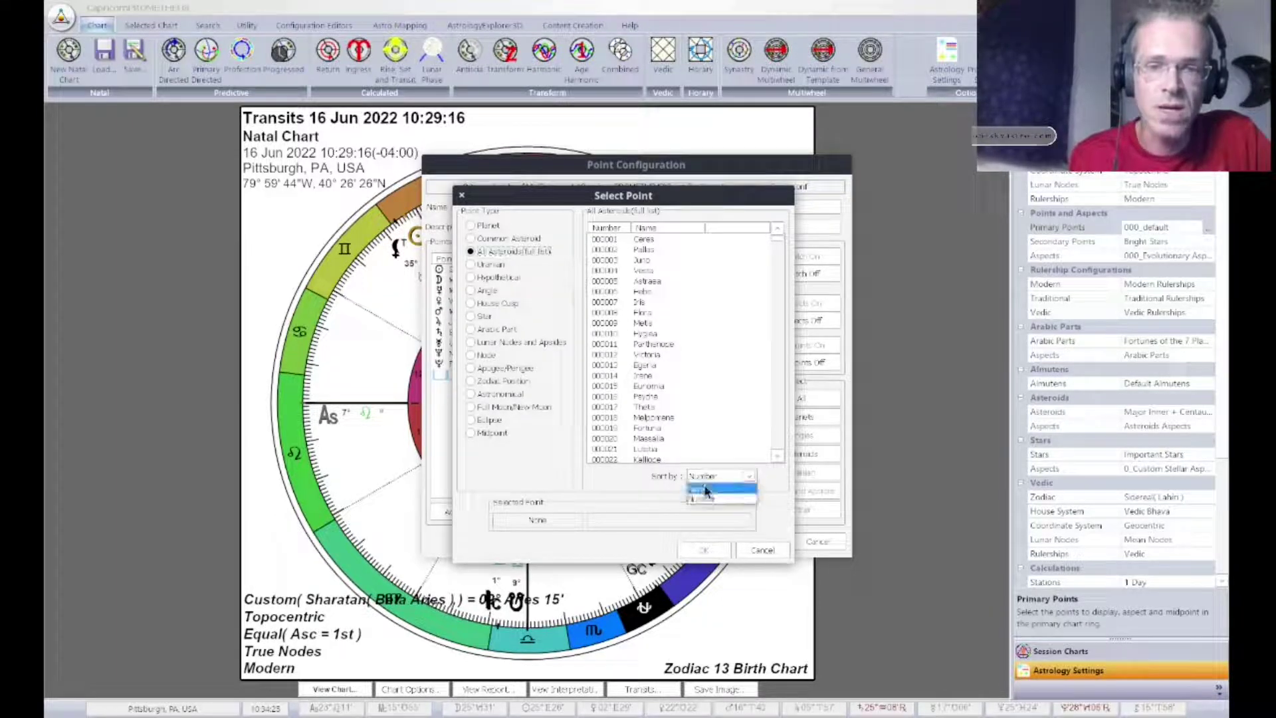
click(706, 495)
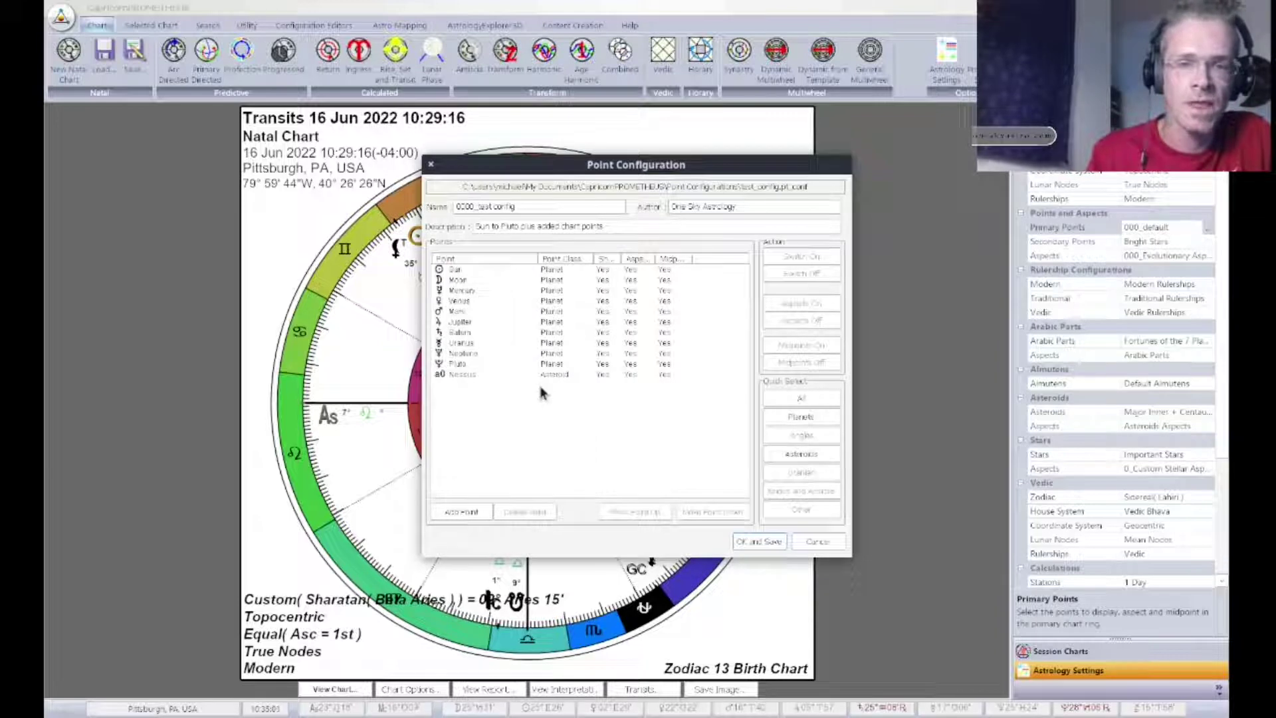
Step: Add the star Regulus (Alpha Leo) to the point configuration from the named stars sorted by visual magnitude
click(461, 512)
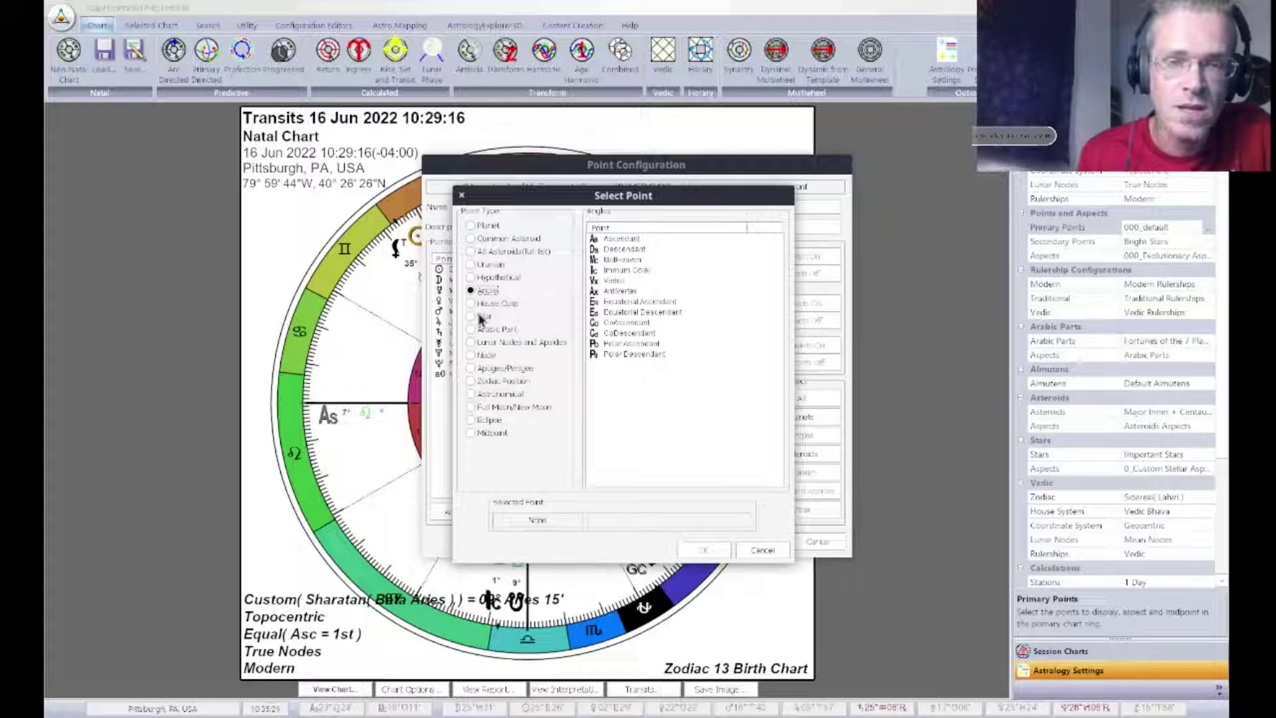
click(480, 318)
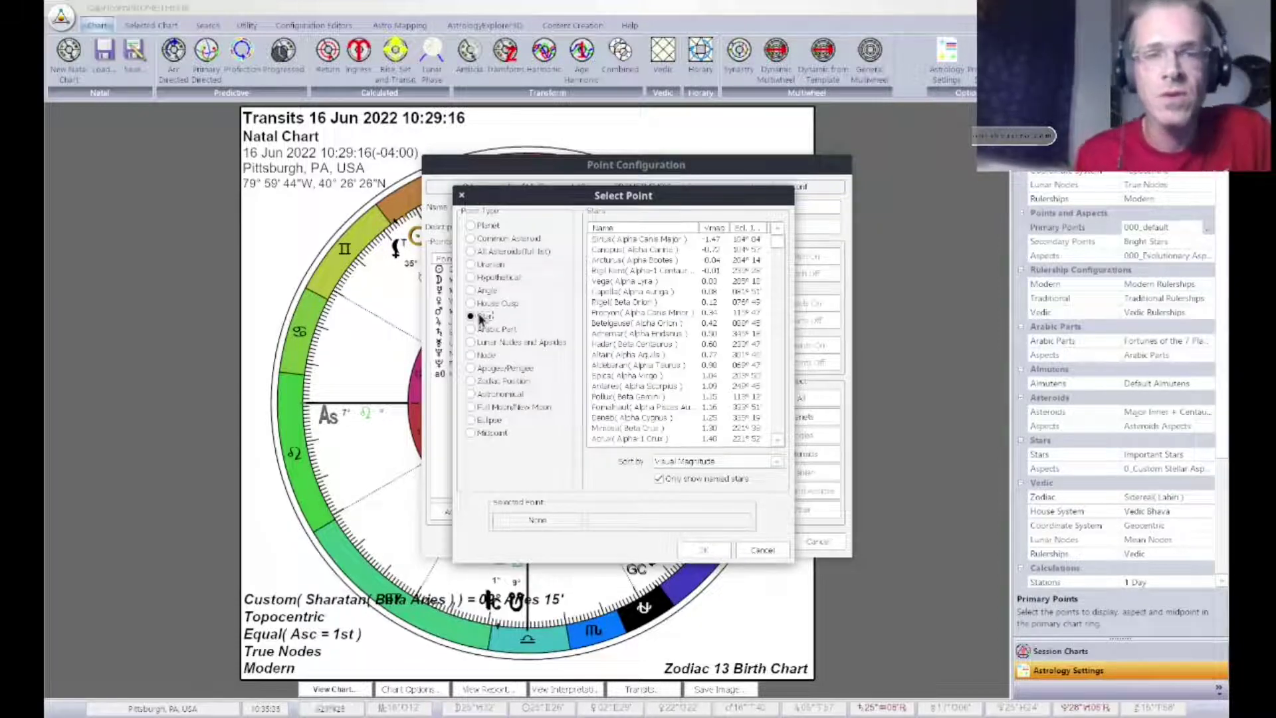
click(692, 464)
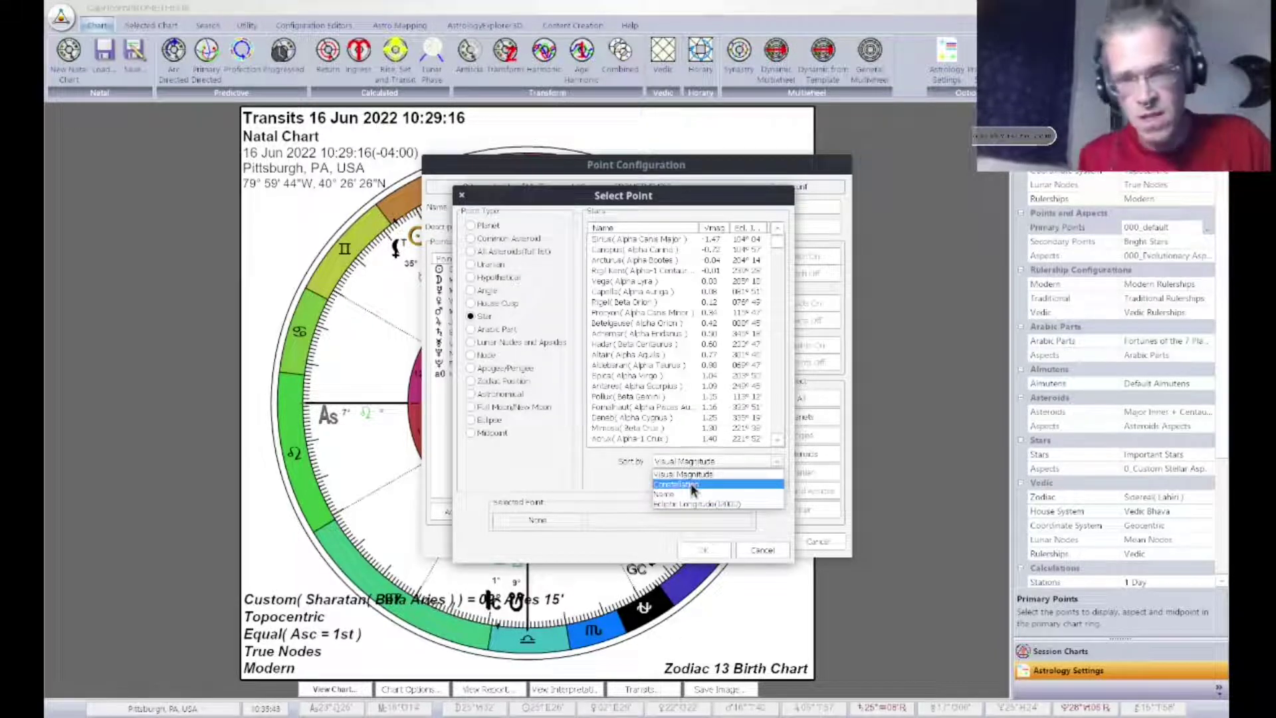
click(673, 494)
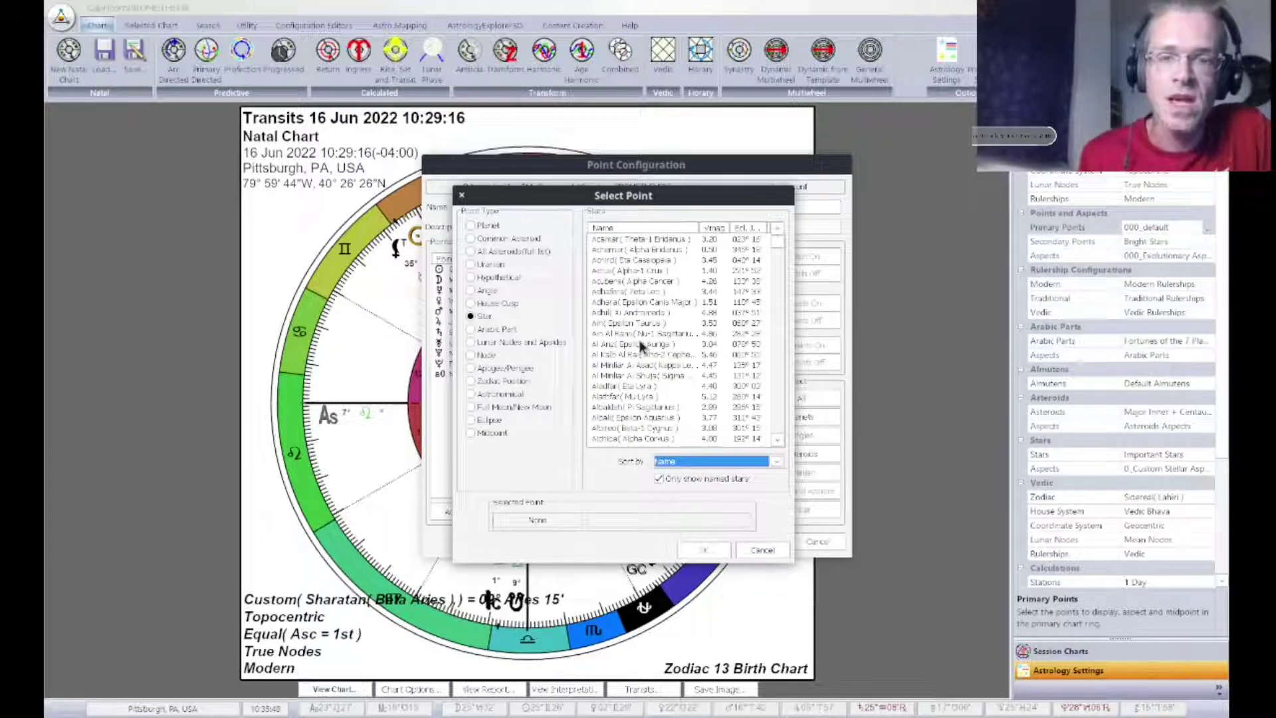
scroll(641, 344, down, 15)
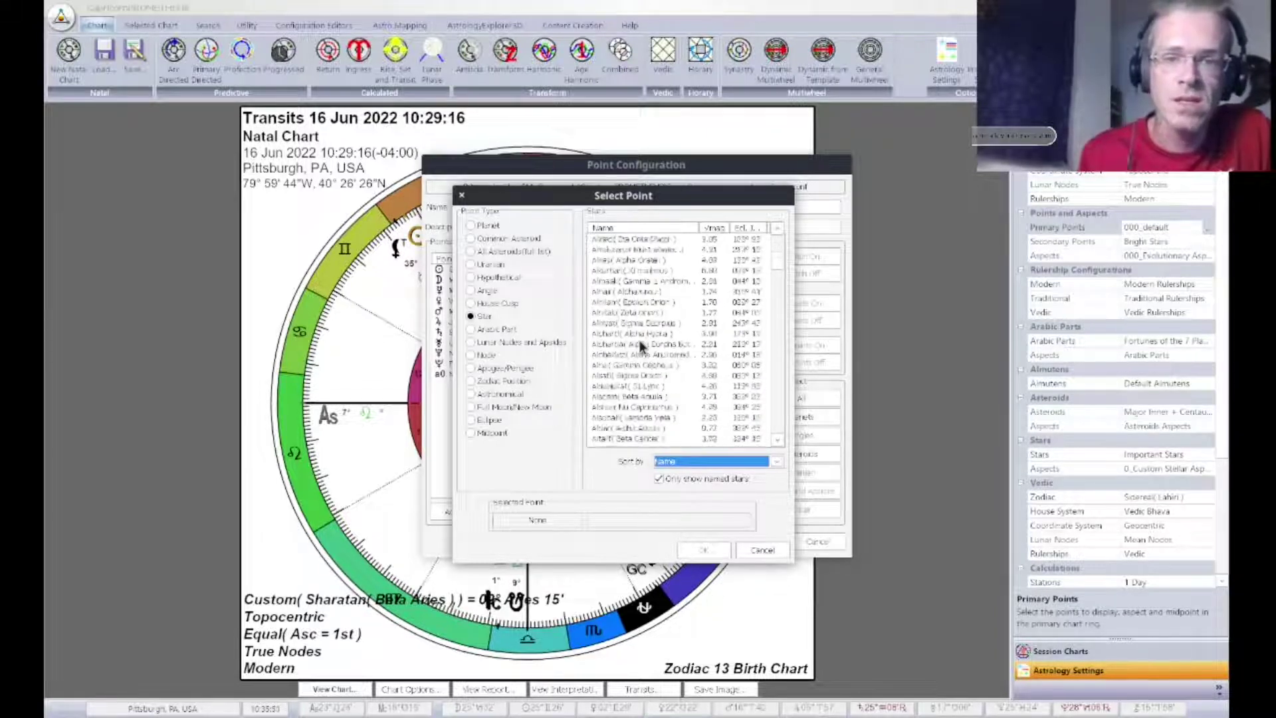
scroll(640, 342, up, 15)
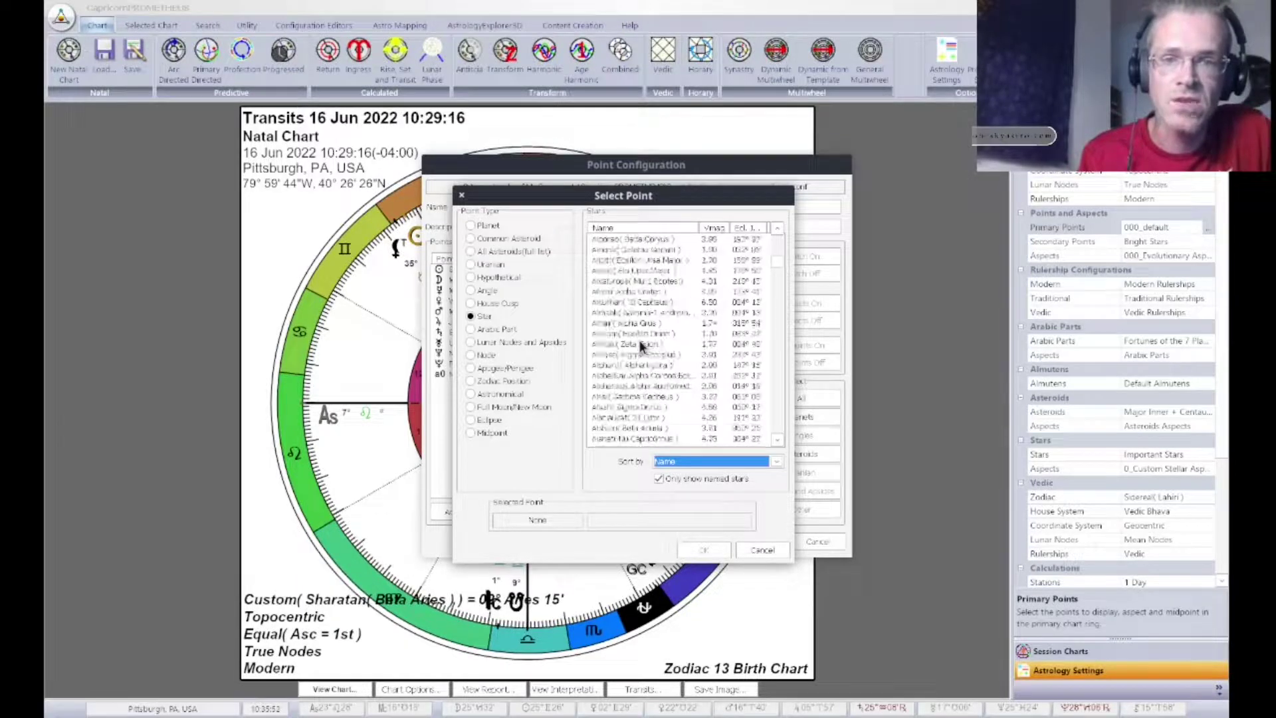
click(672, 460)
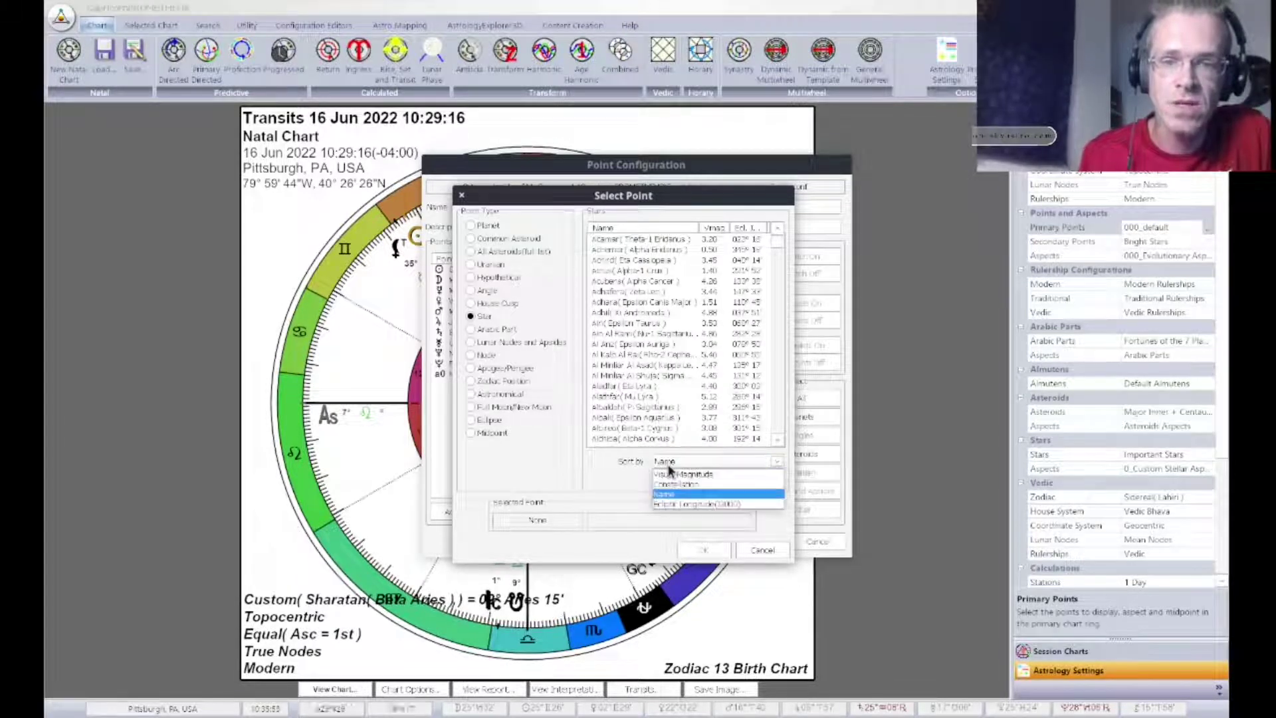
click(677, 475)
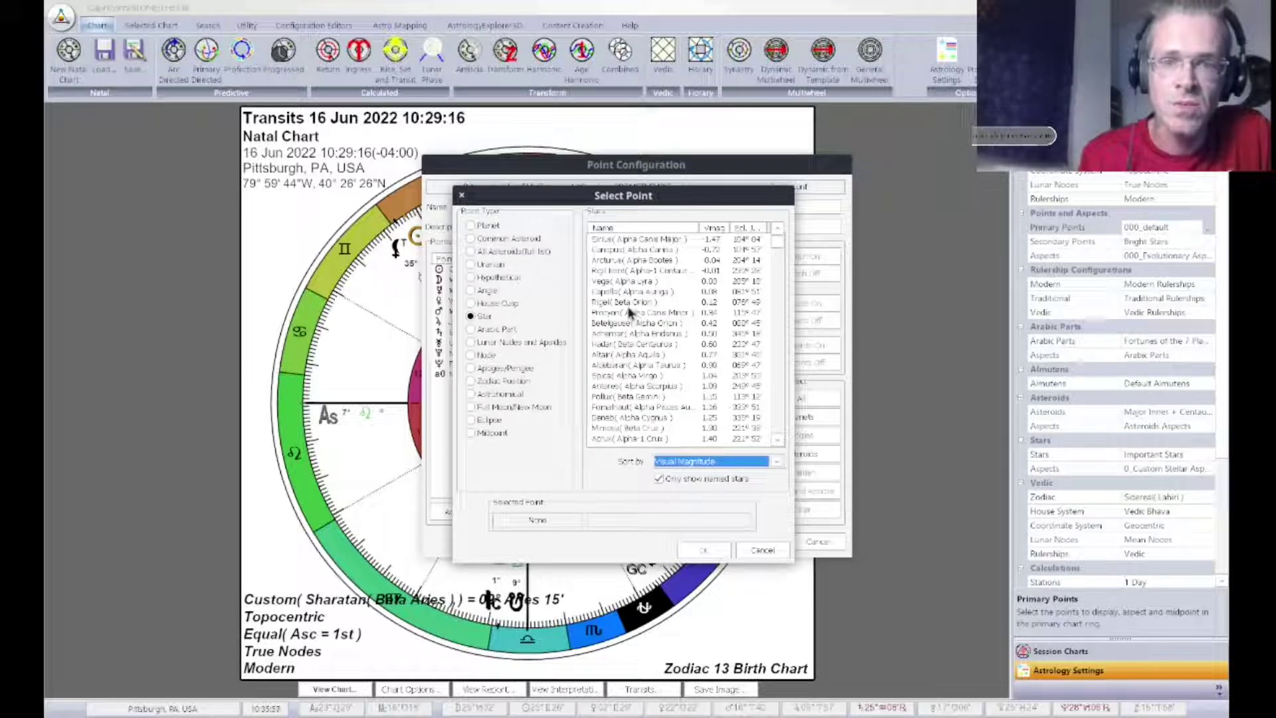
scroll(614, 345, down, 2)
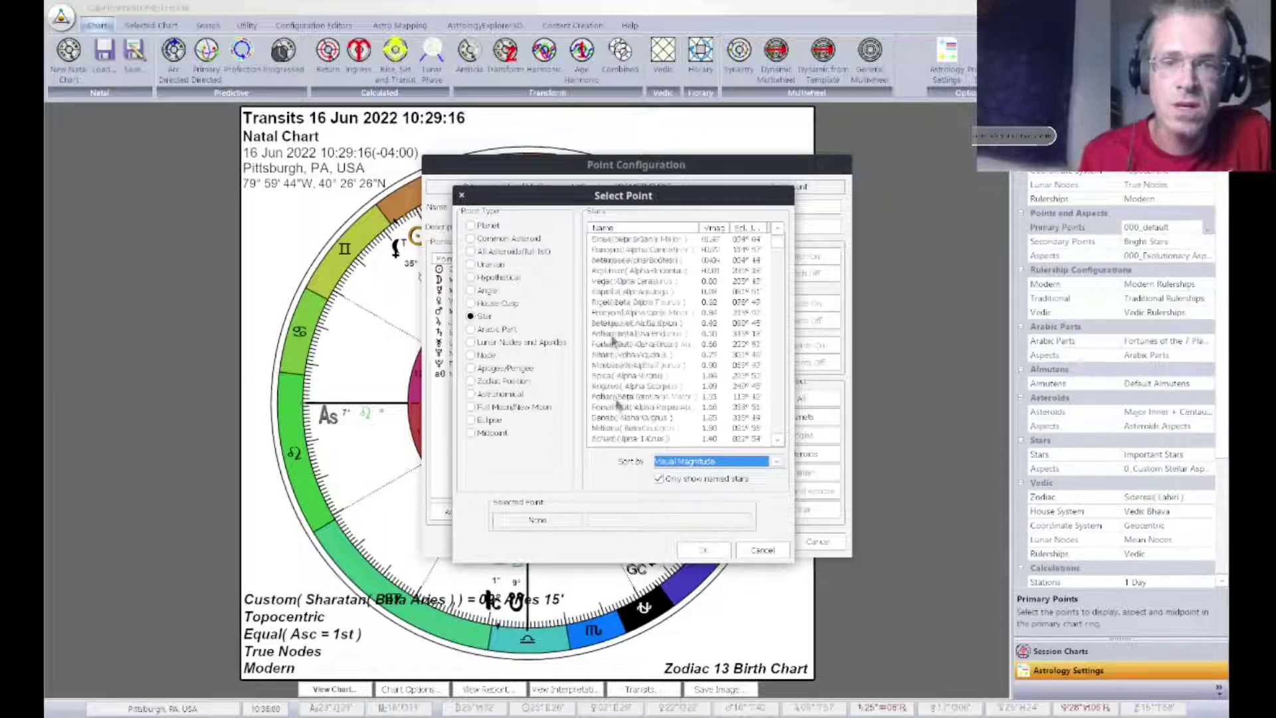
click(617, 388)
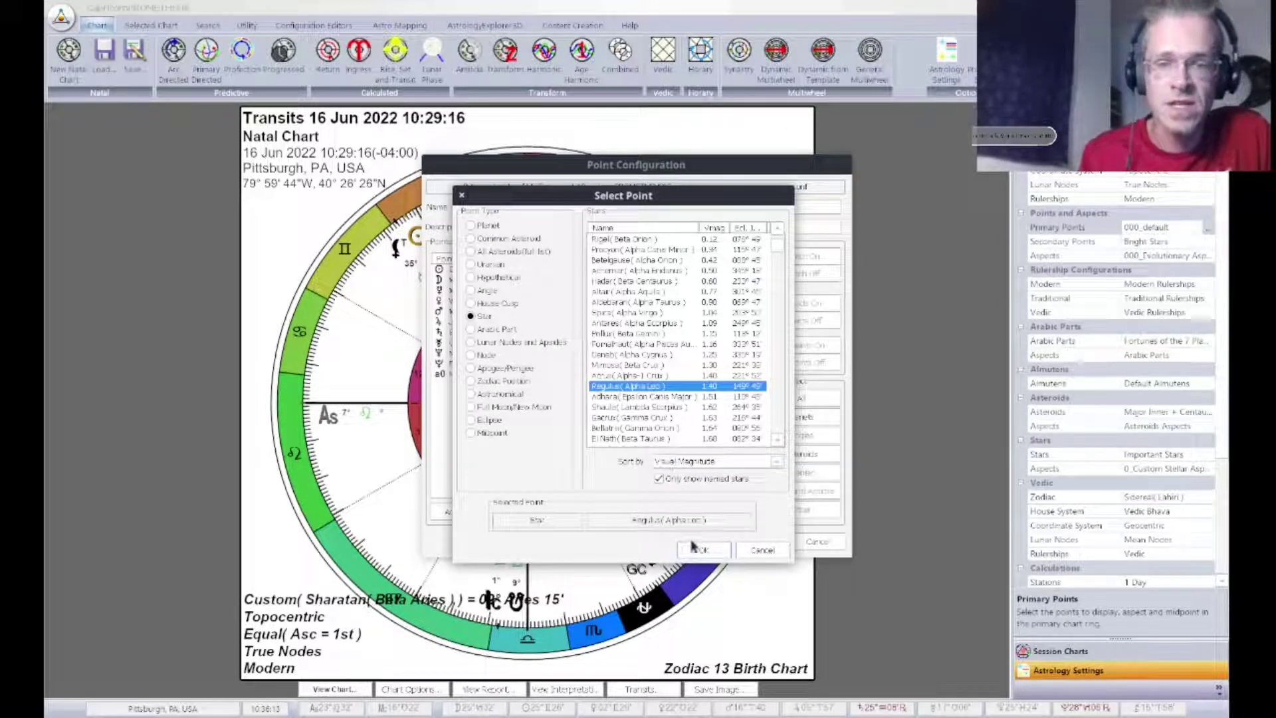
click(707, 552)
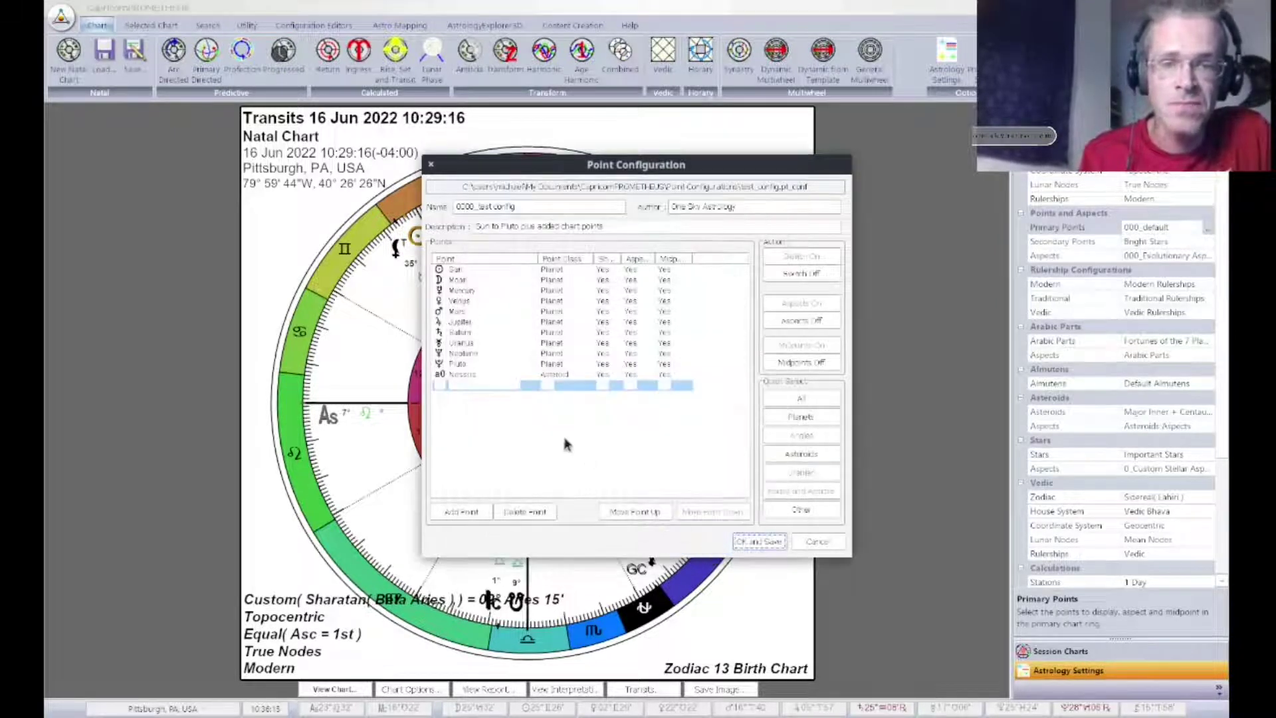
click(492, 417)
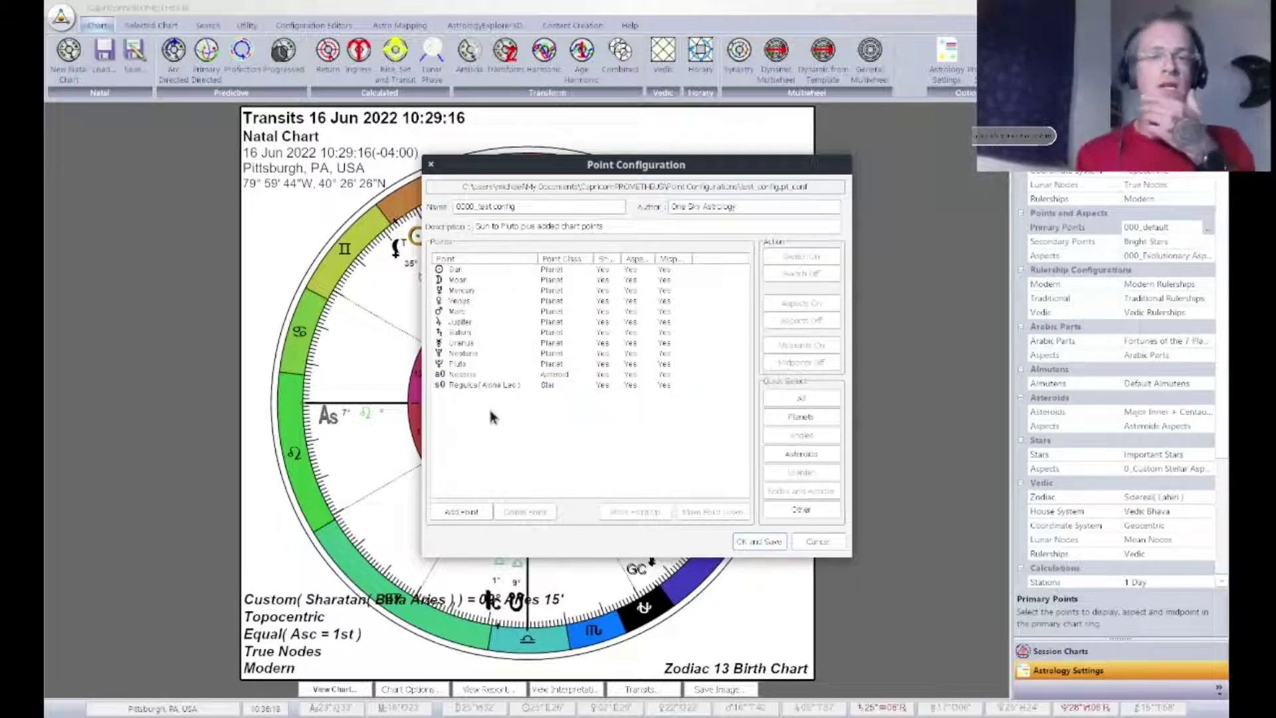
Step: Turn aspects off for Regulus and save the point configuration
click(517, 386)
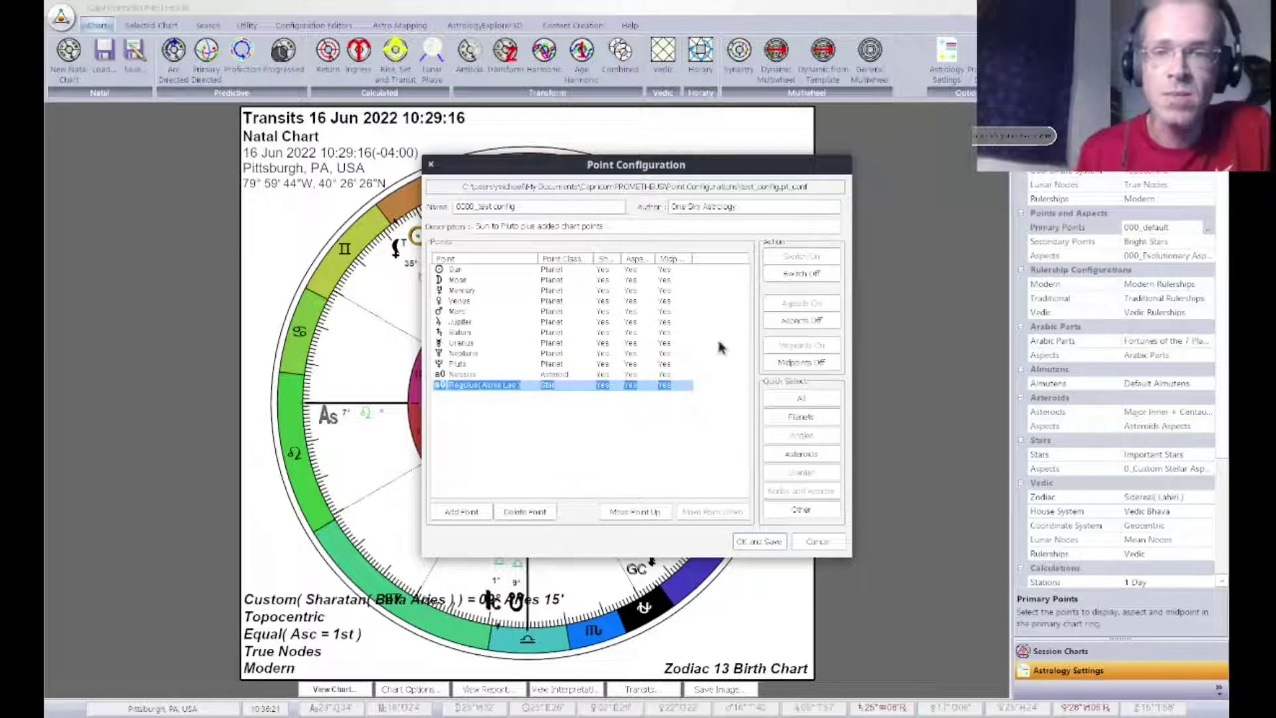
click(800, 321)
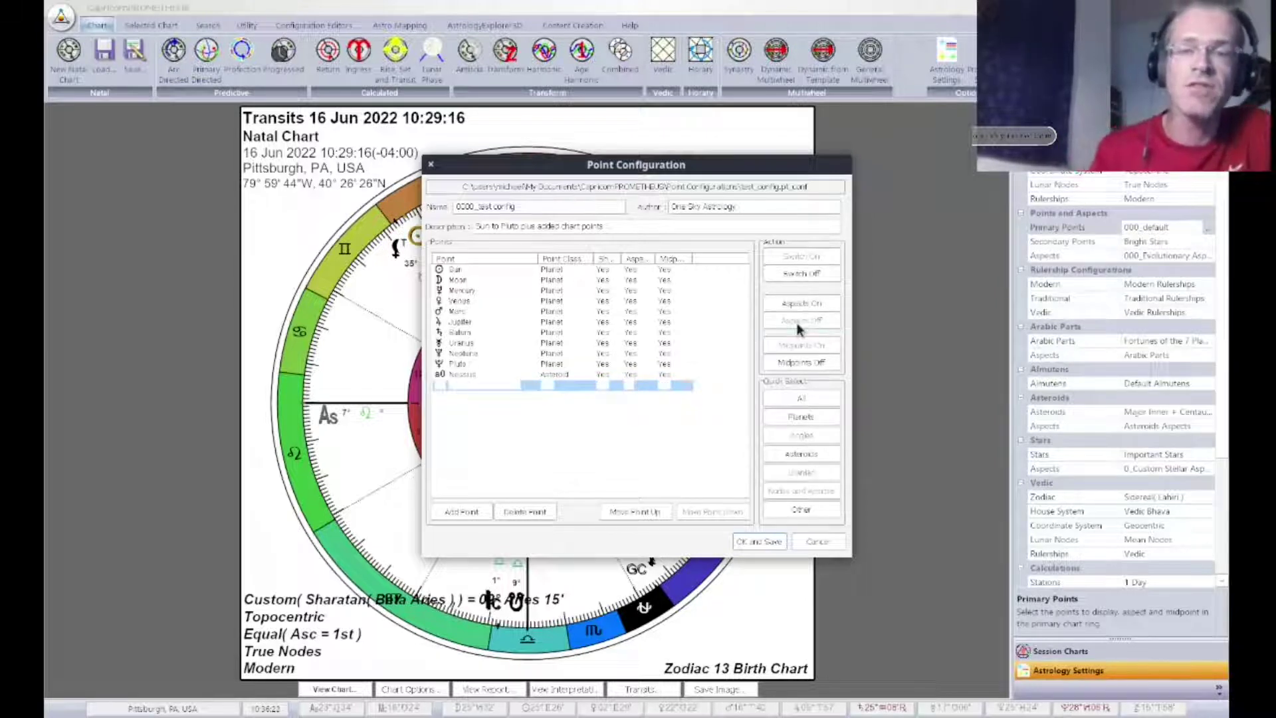
click(761, 541)
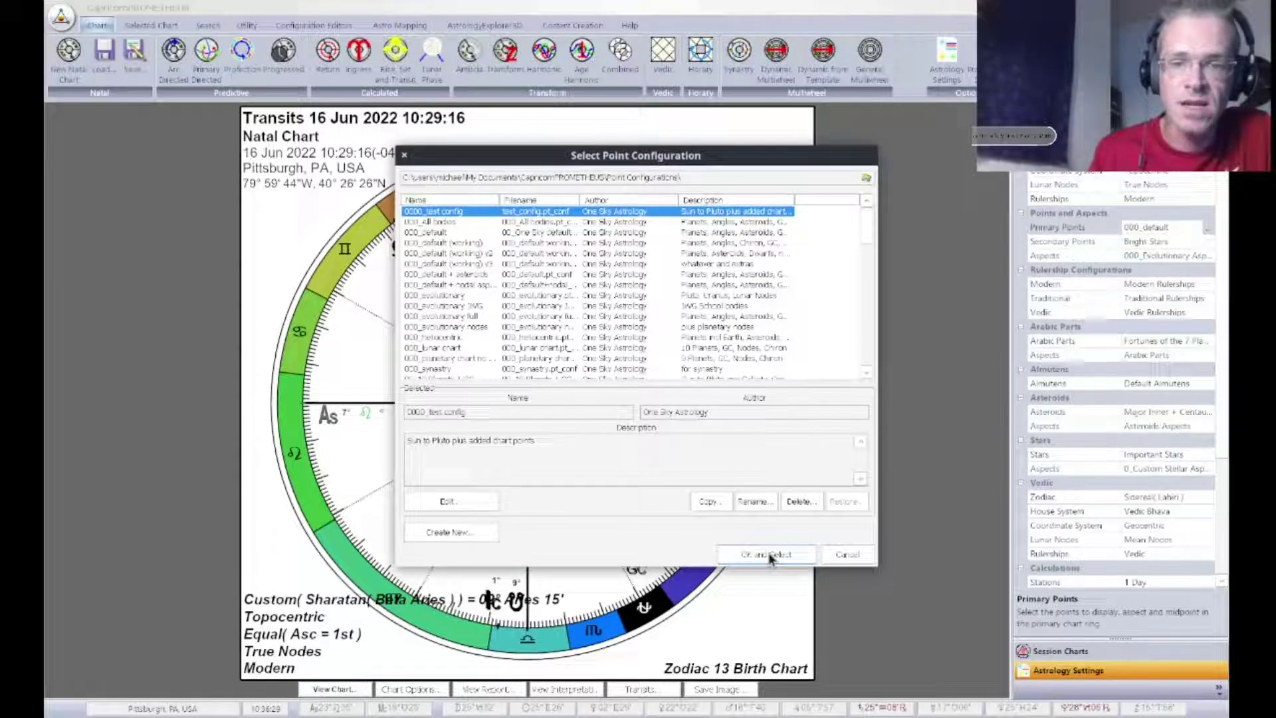
Step: Apply 0000_test config as the chart's primary points and reopen the selection of primary point configurations
click(768, 552)
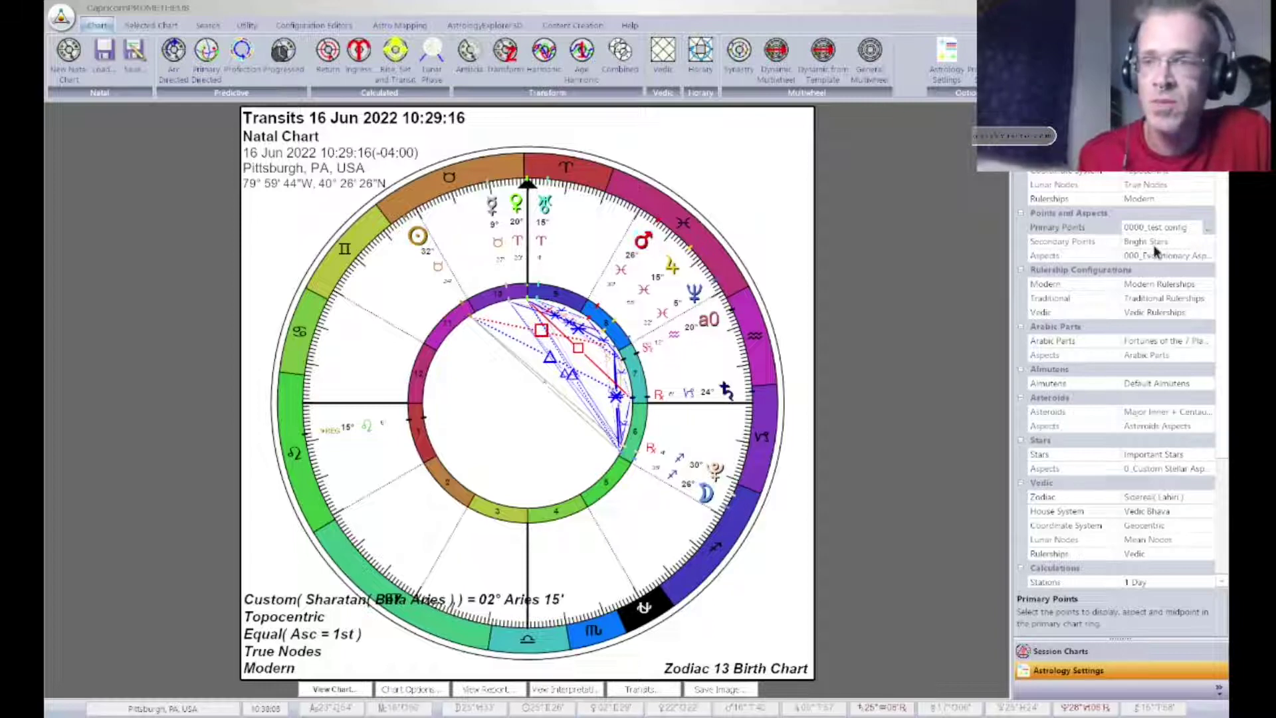
click(1210, 230)
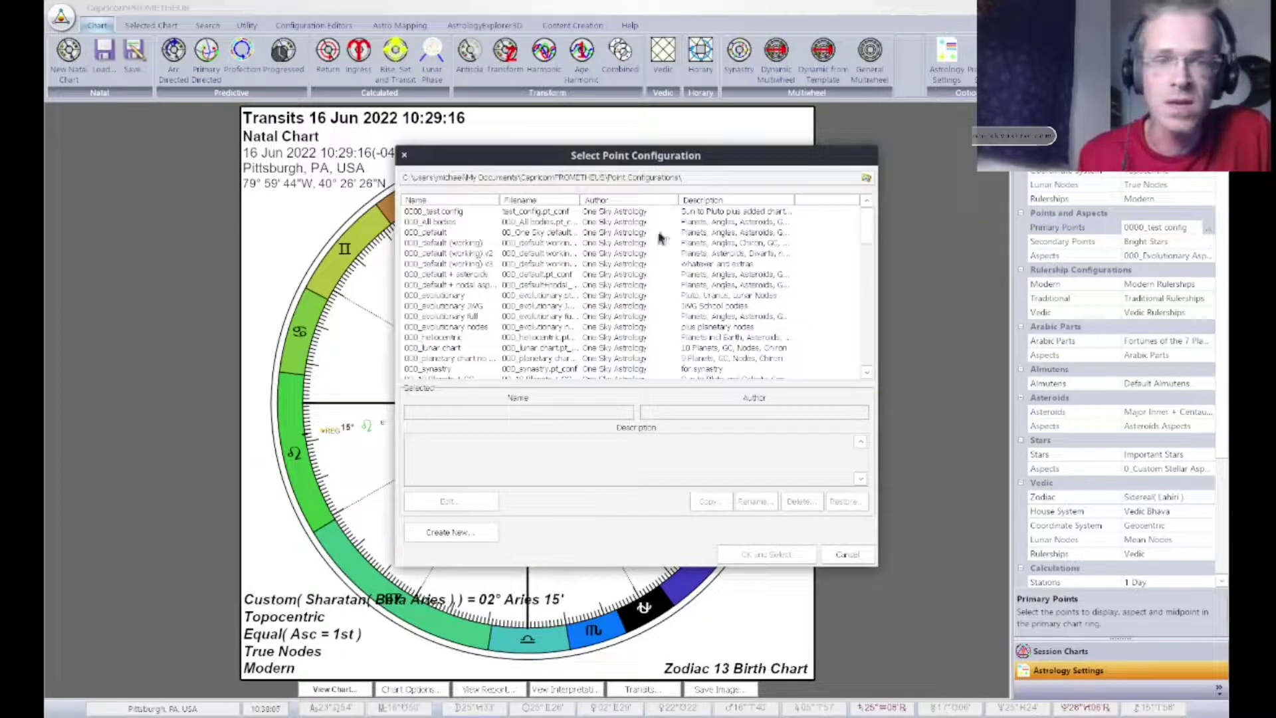
Step: Open 0000_test config for editing and add the Ascendant angle to its points
click(474, 213)
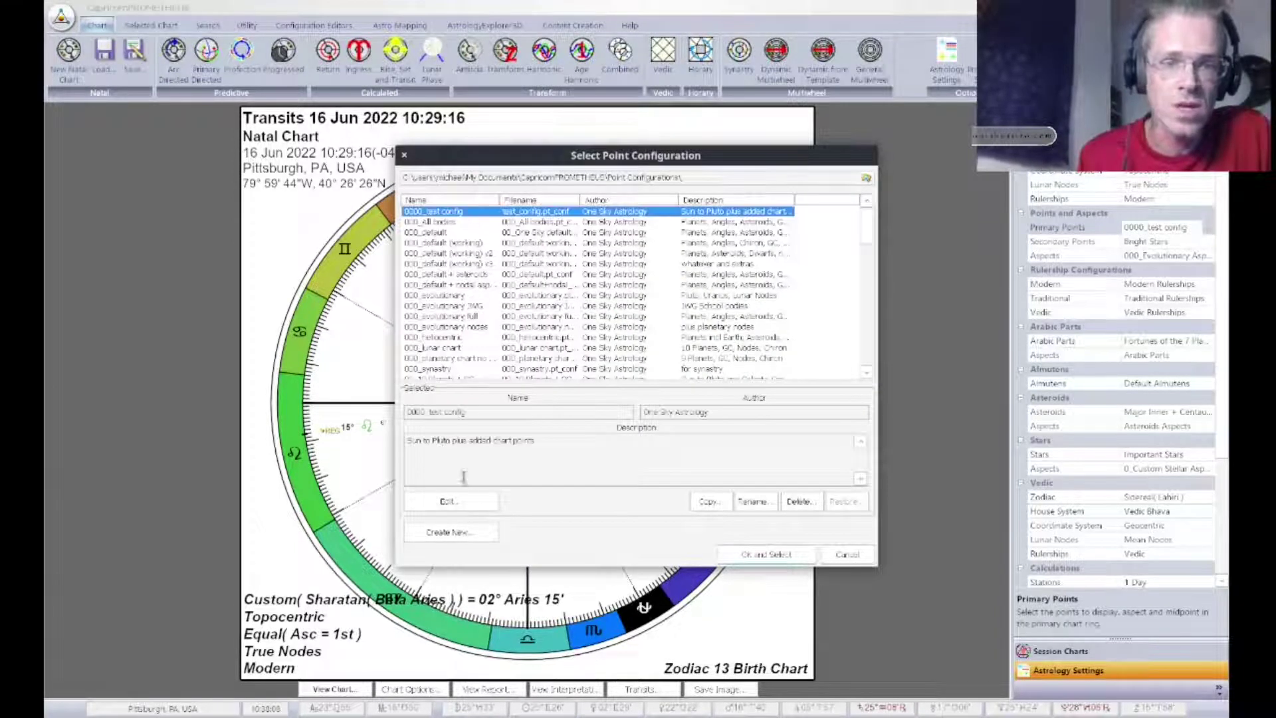
click(451, 502)
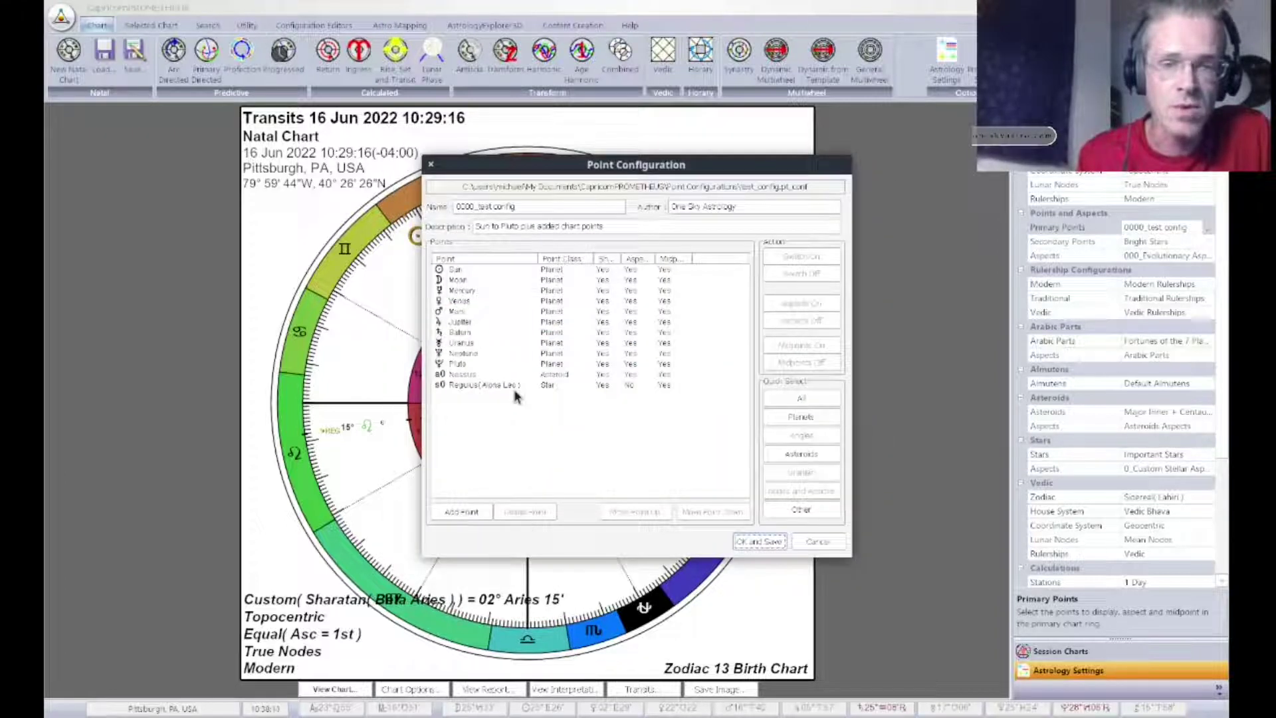
click(478, 512)
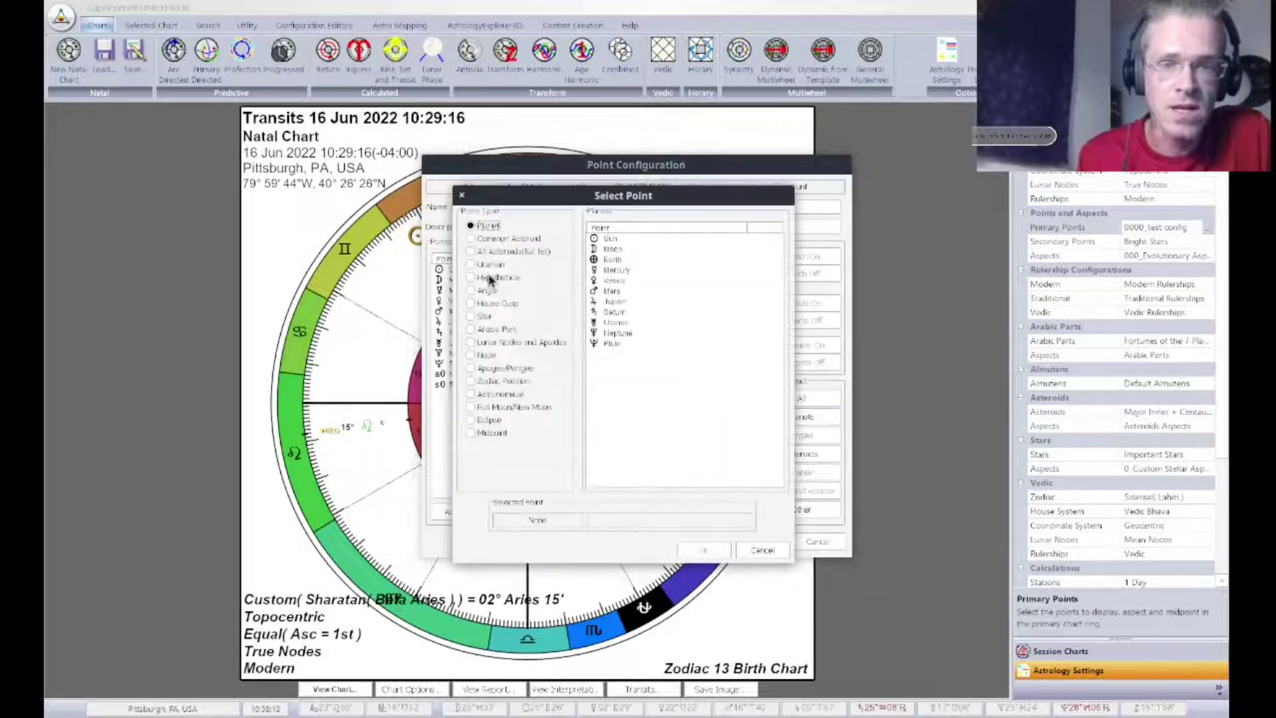
click(487, 292)
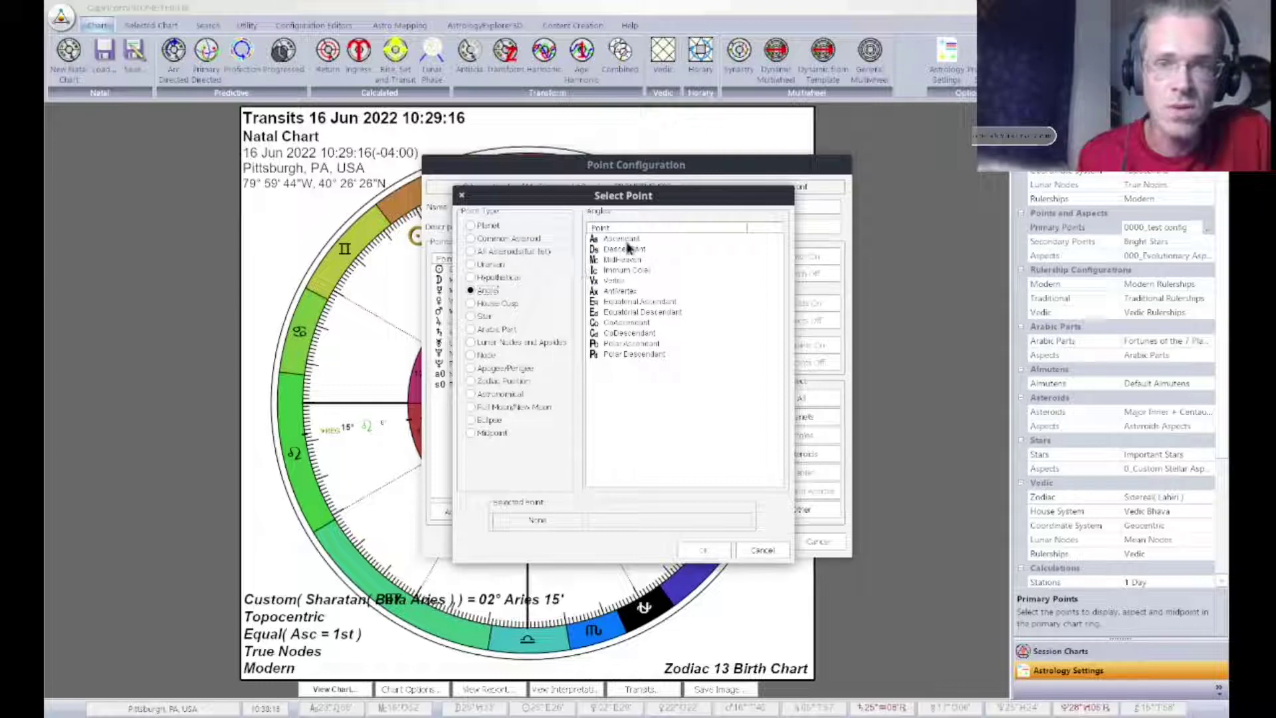
click(624, 240)
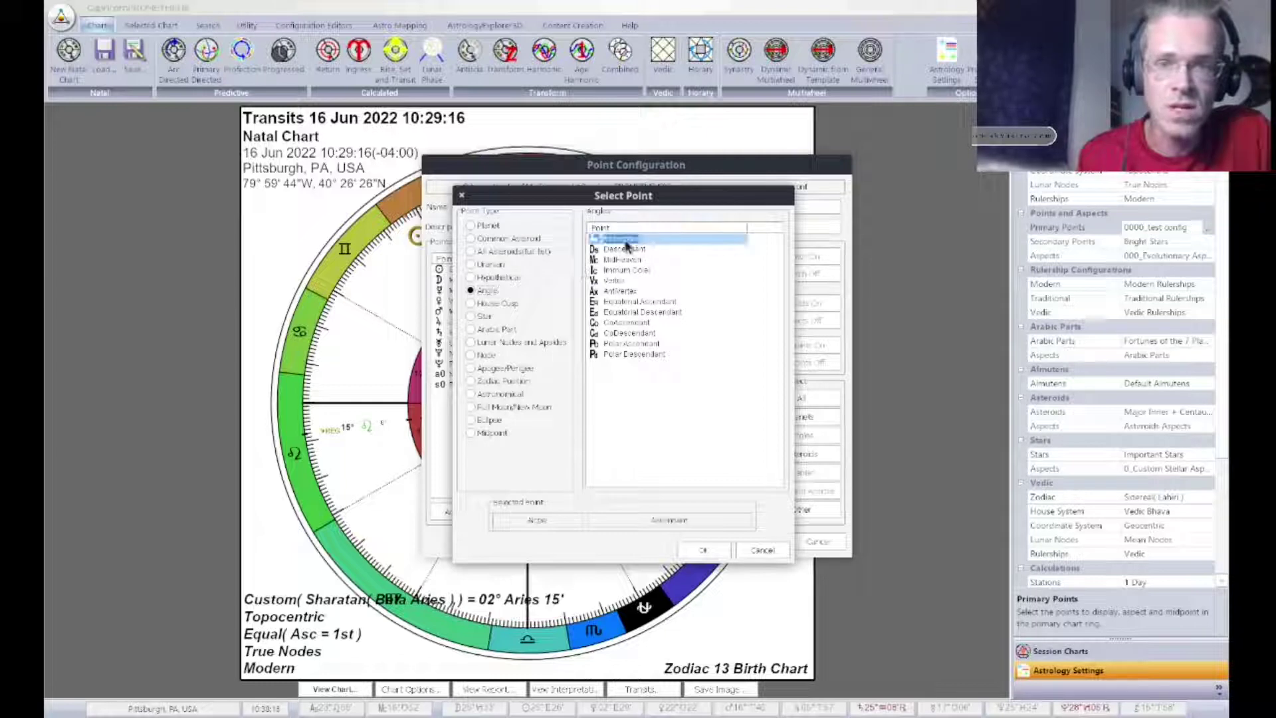
click(706, 552)
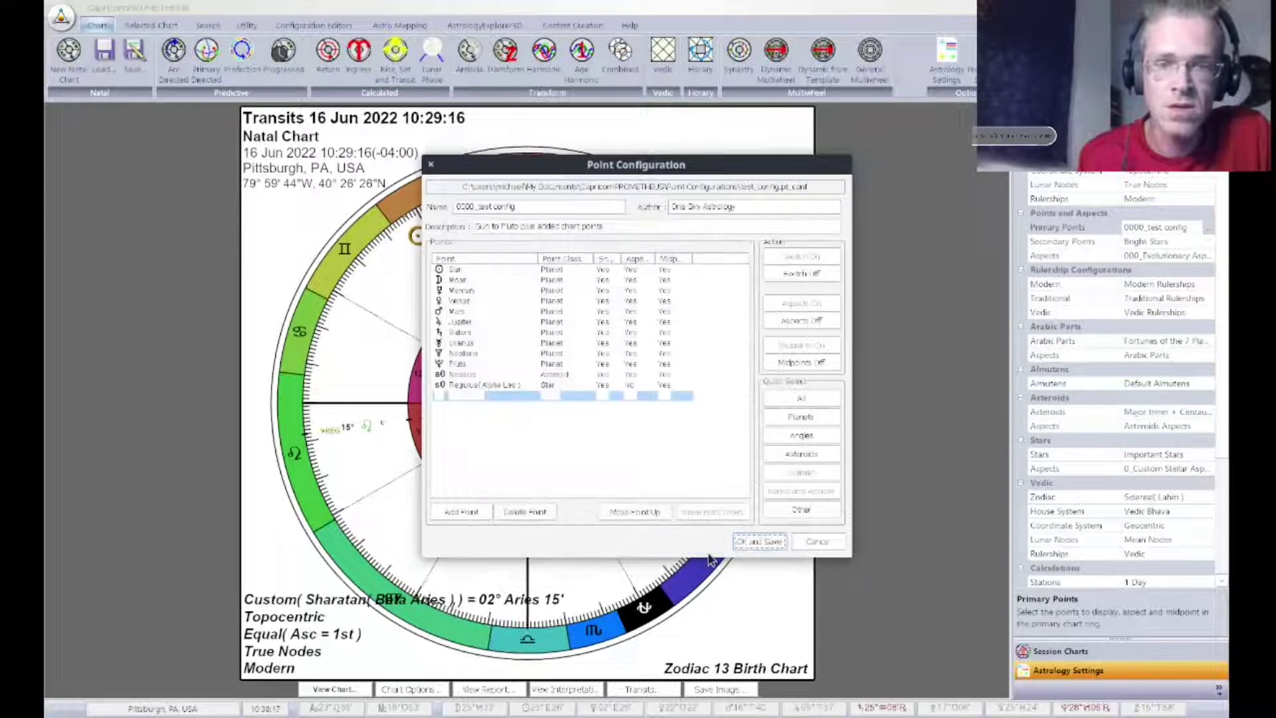
Step: Add the Midheaven angle to the point configuration and apply the saved configuration to the chart's primary points
click(470, 506)
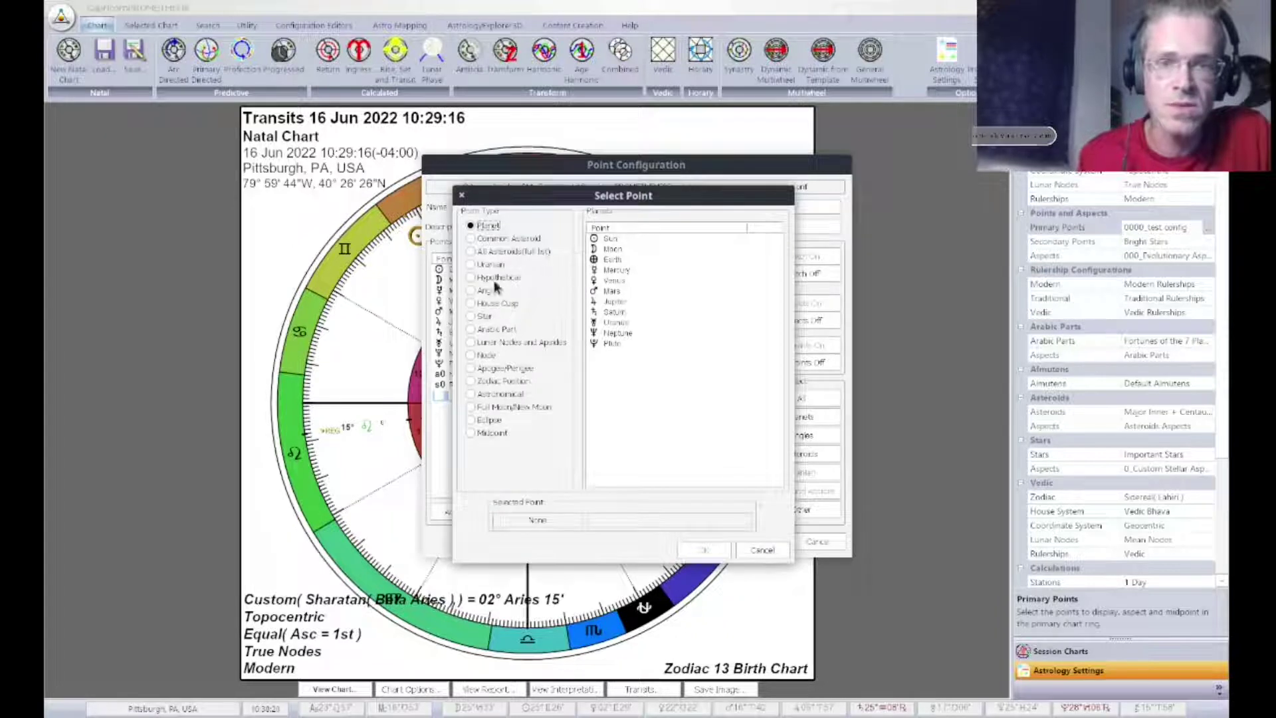
click(487, 290)
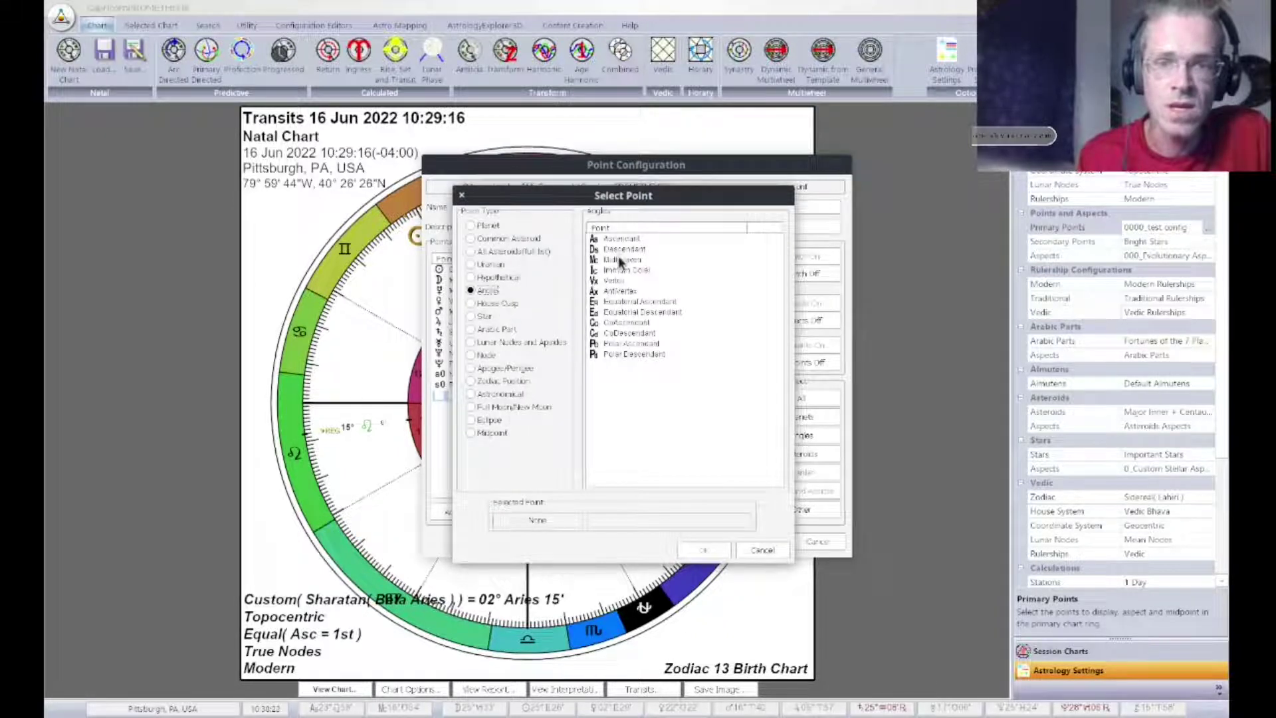
click(618, 259)
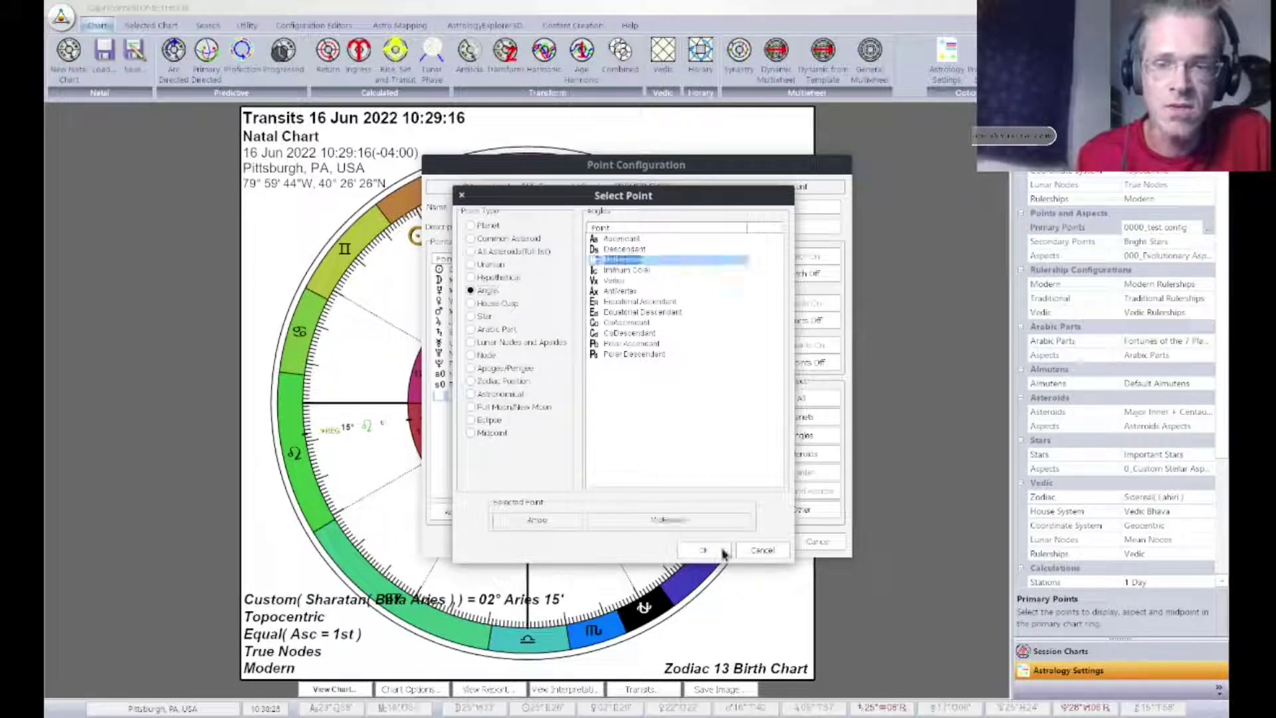
click(721, 551)
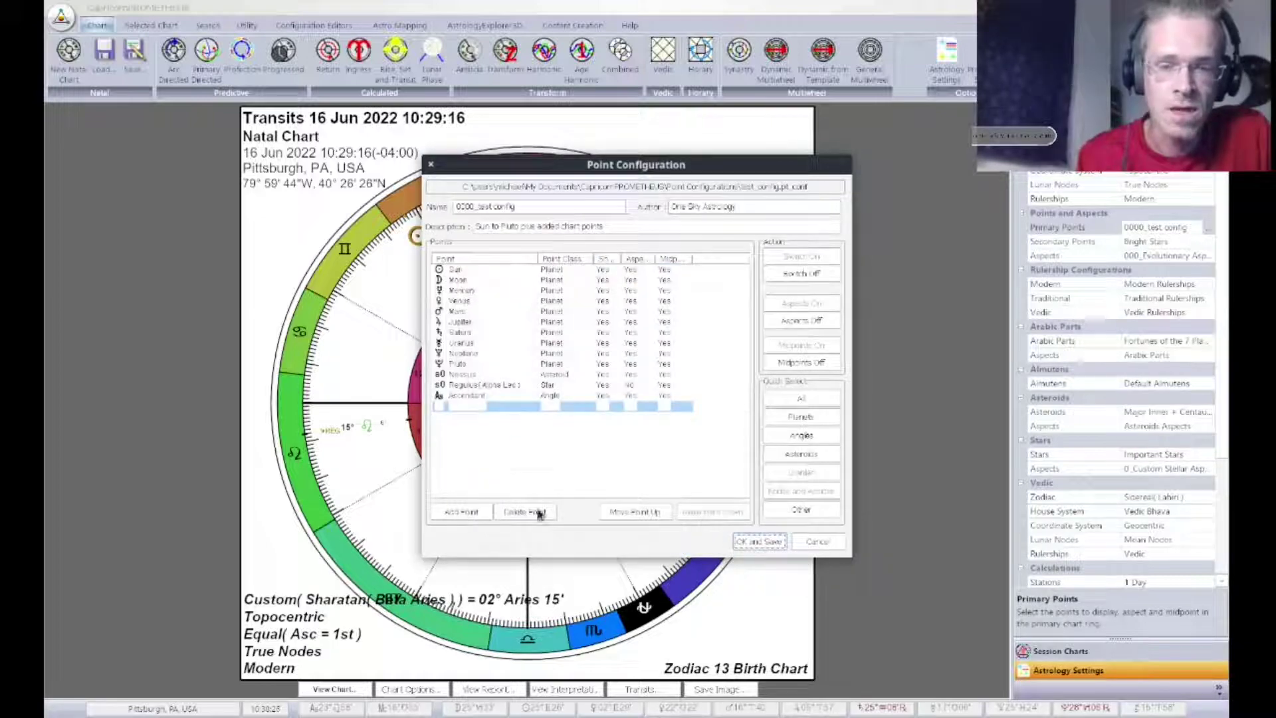
click(759, 541)
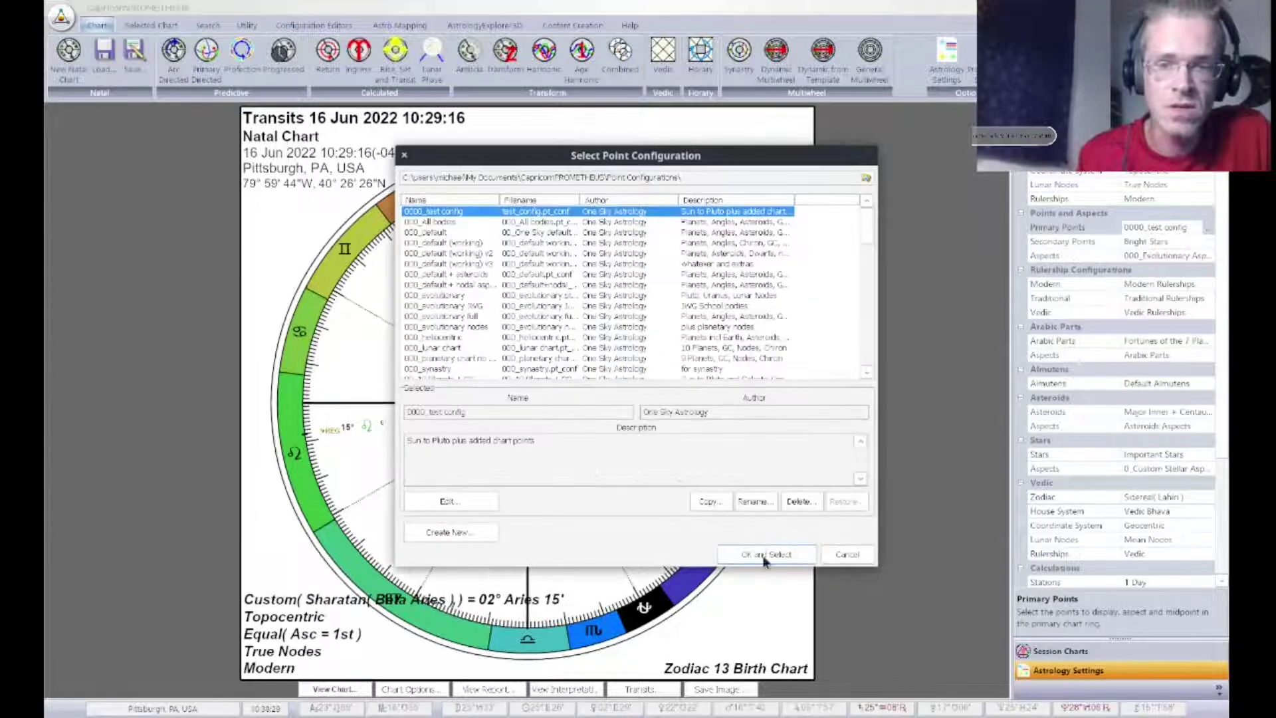
click(764, 555)
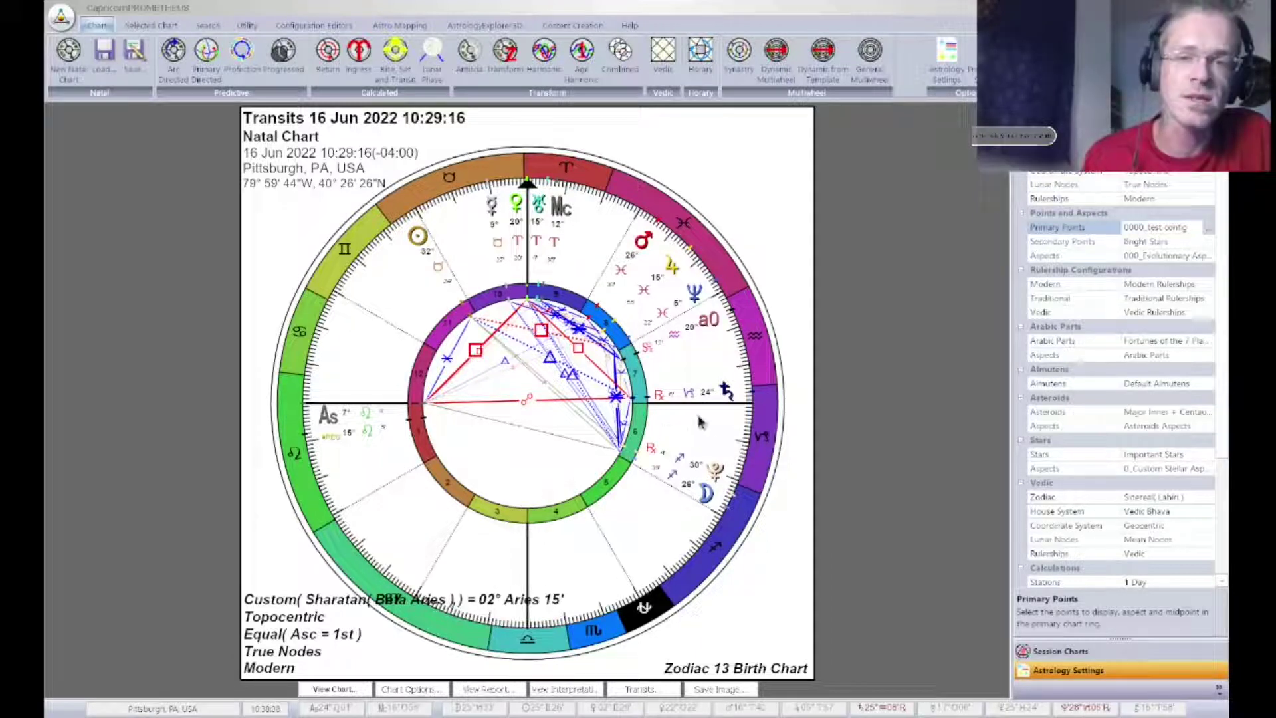
Step: Reopen 0000_test config from the primary points setting and add the Moon's North Node to it
click(1208, 228)
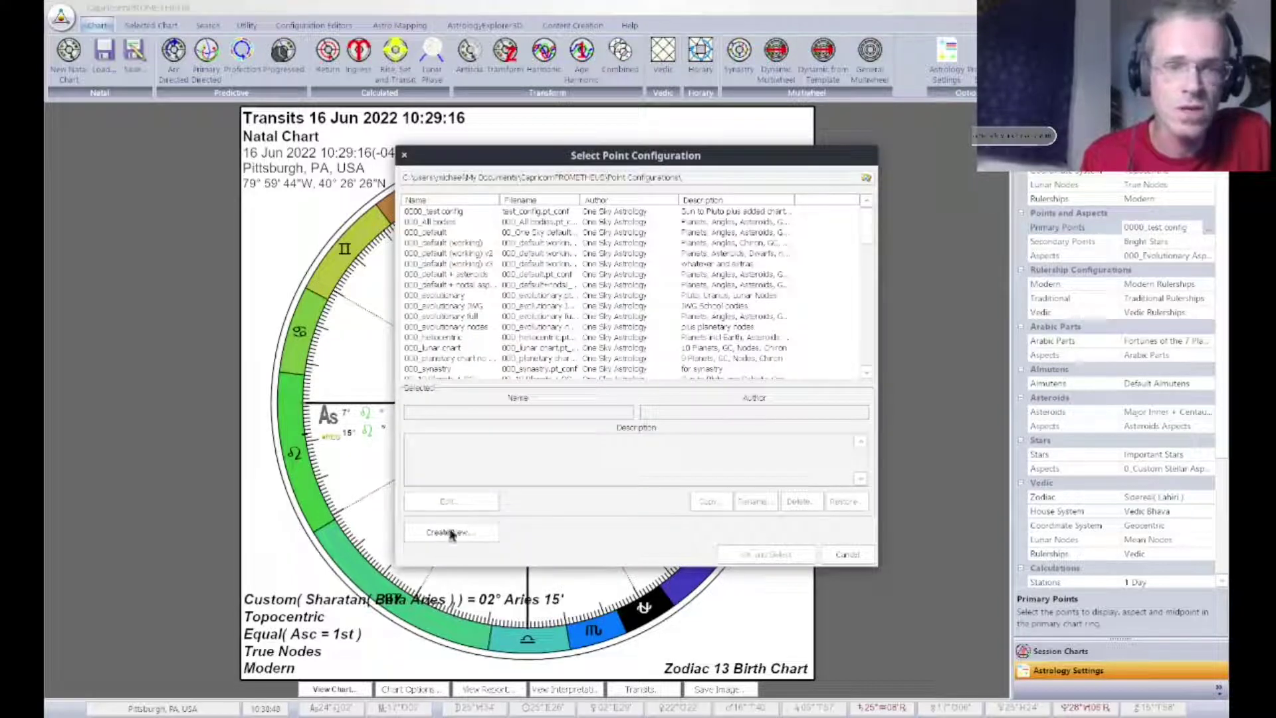
click(436, 211)
click(449, 501)
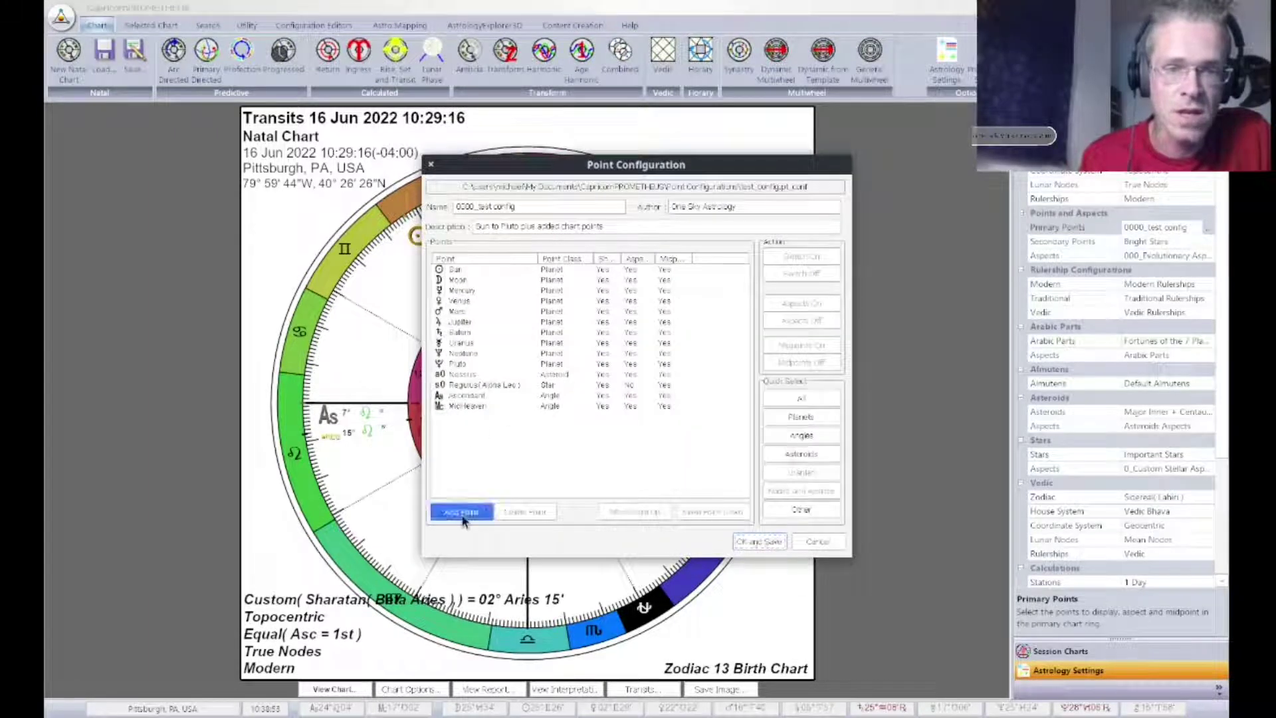
click(461, 511)
click(485, 355)
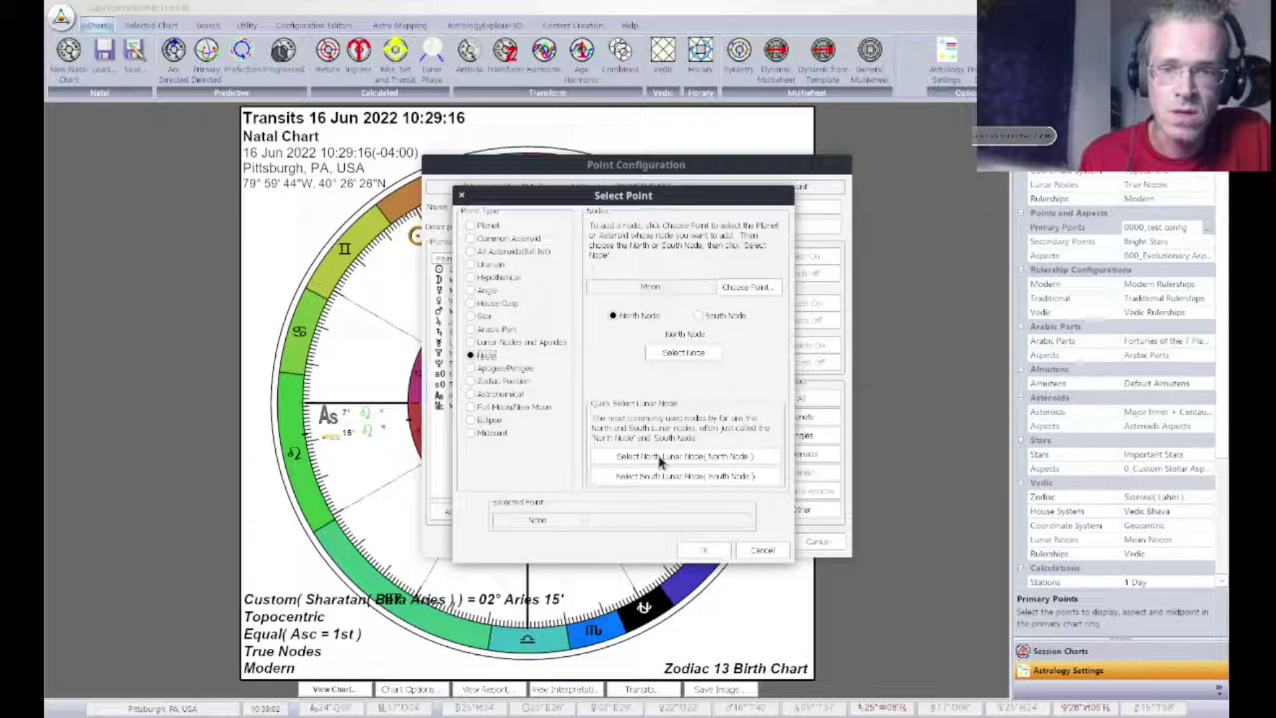
click(695, 356)
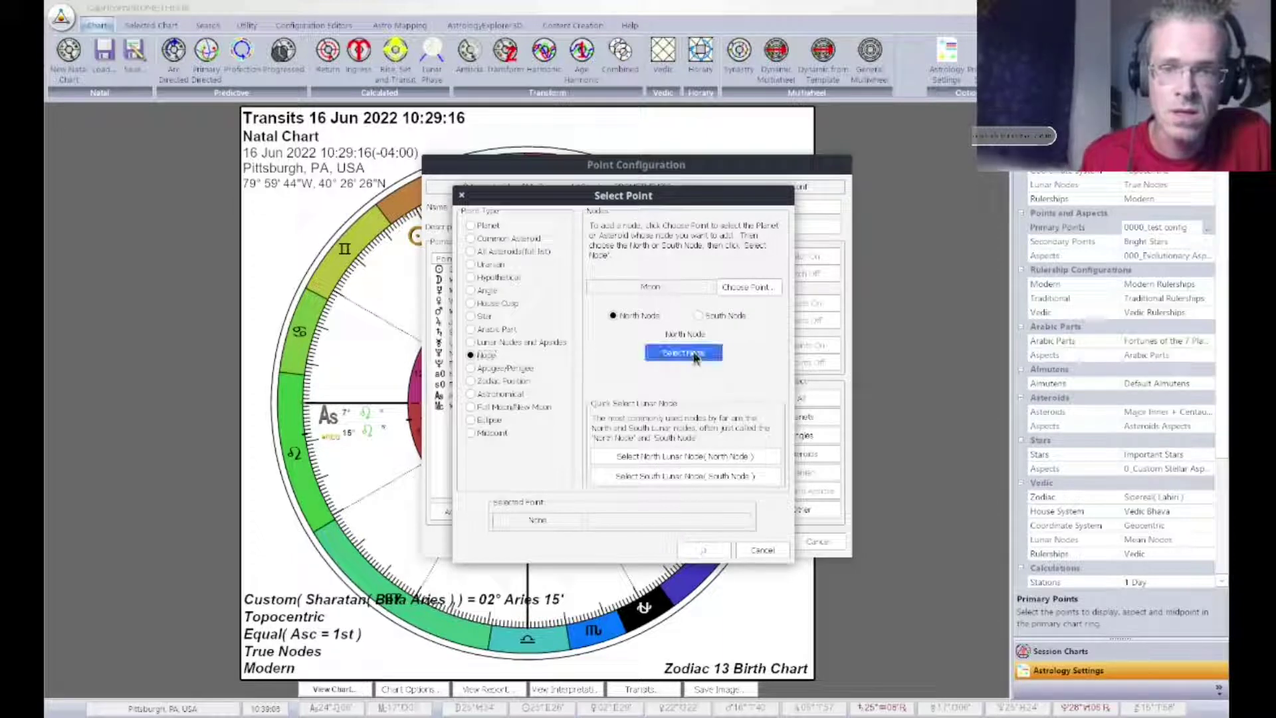
click(704, 550)
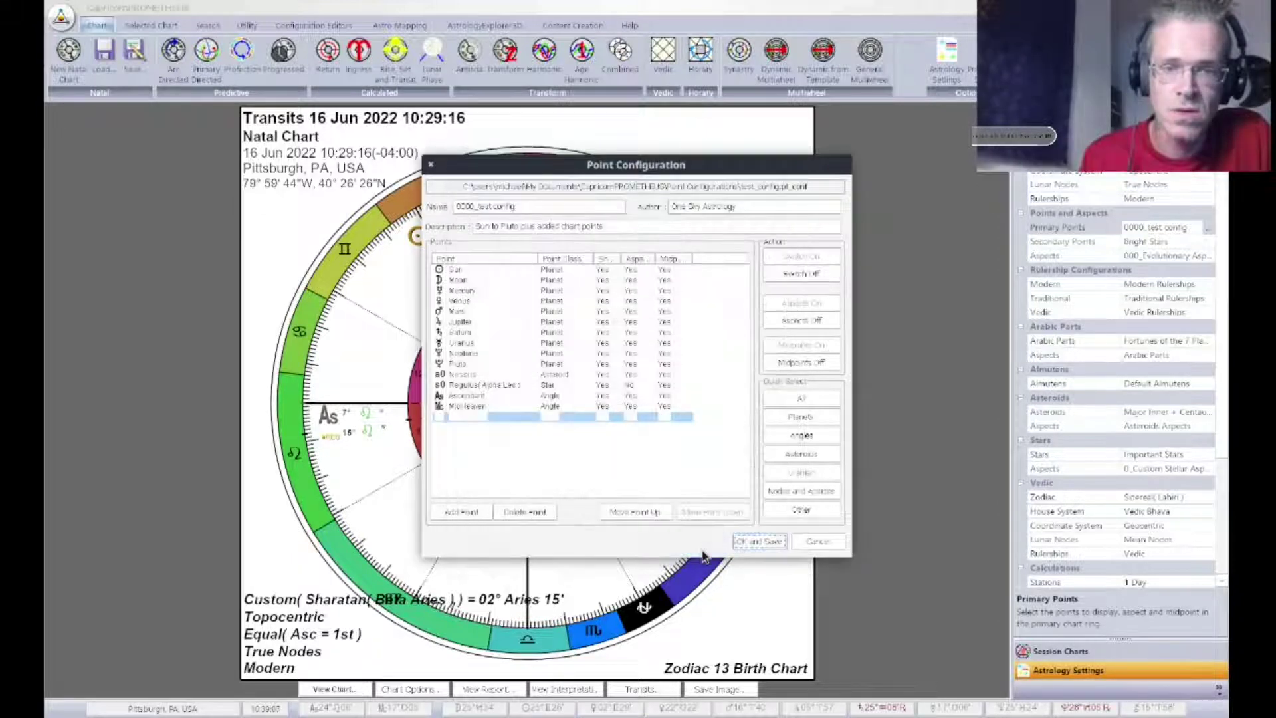
Step: Add the Moon's South Node to the point configuration and apply the saved configuration to the chart's primary points
click(476, 513)
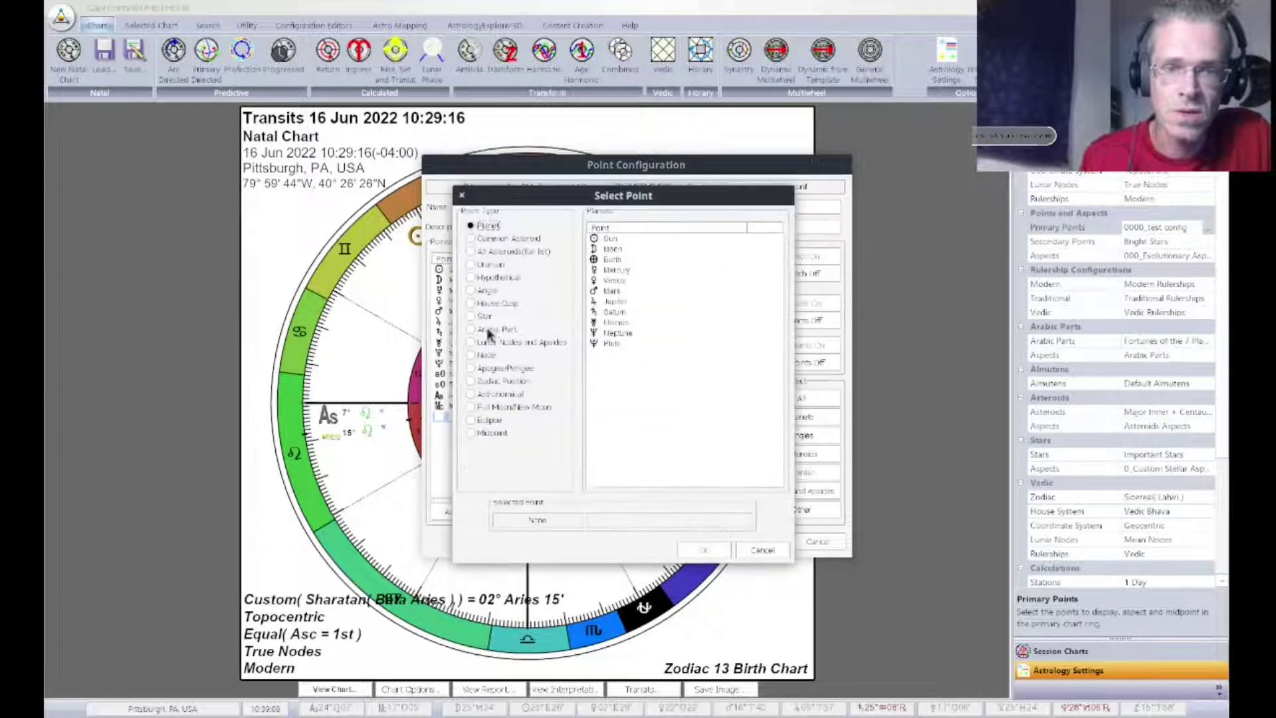
click(471, 357)
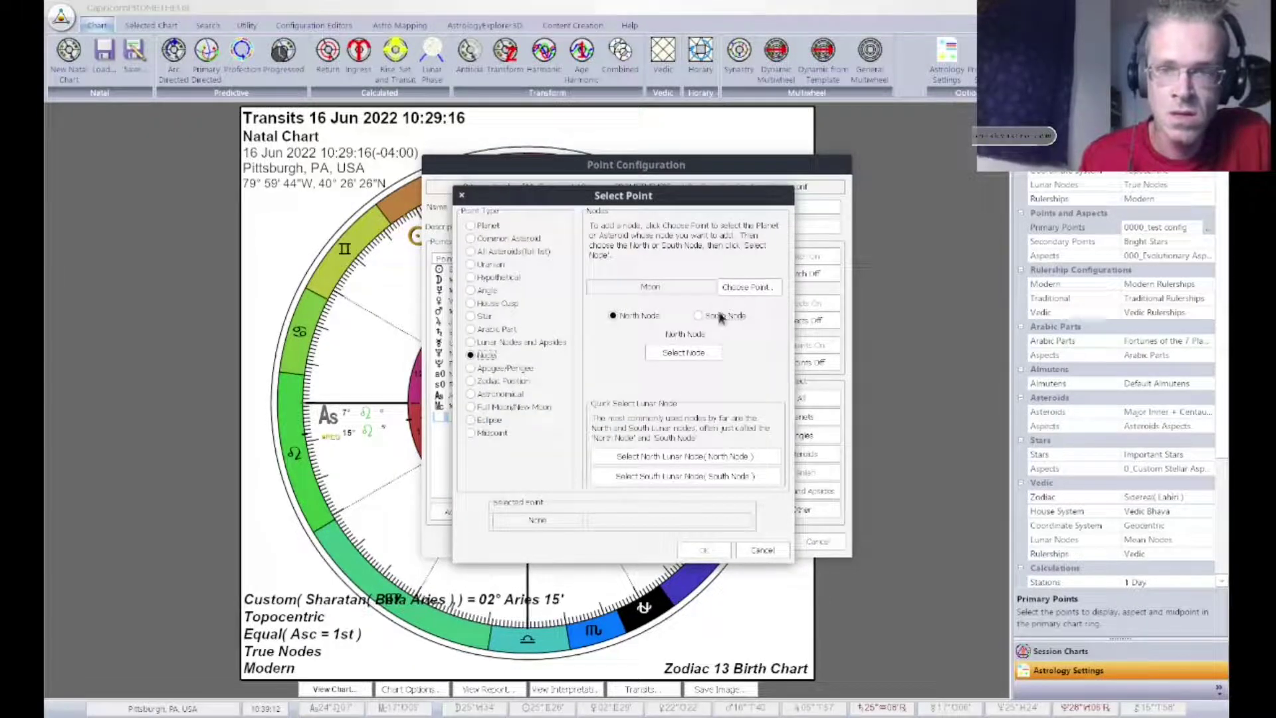
click(698, 315)
click(694, 354)
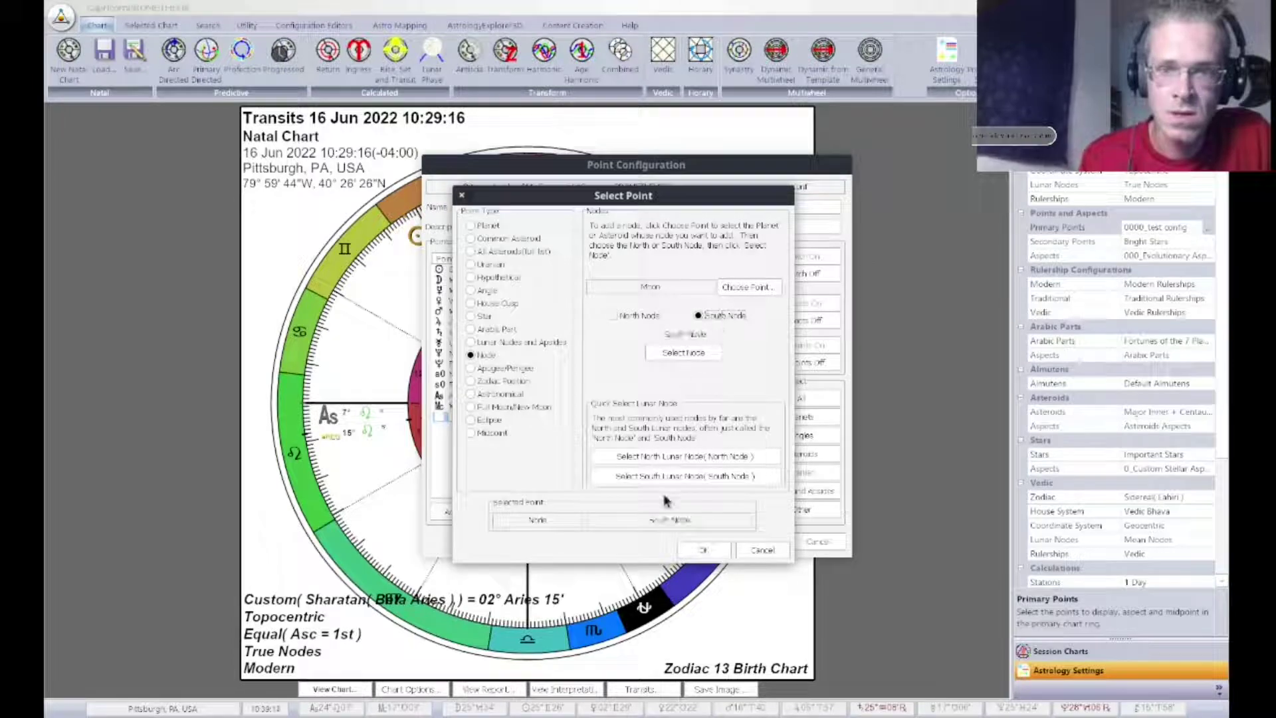
click(703, 550)
click(763, 540)
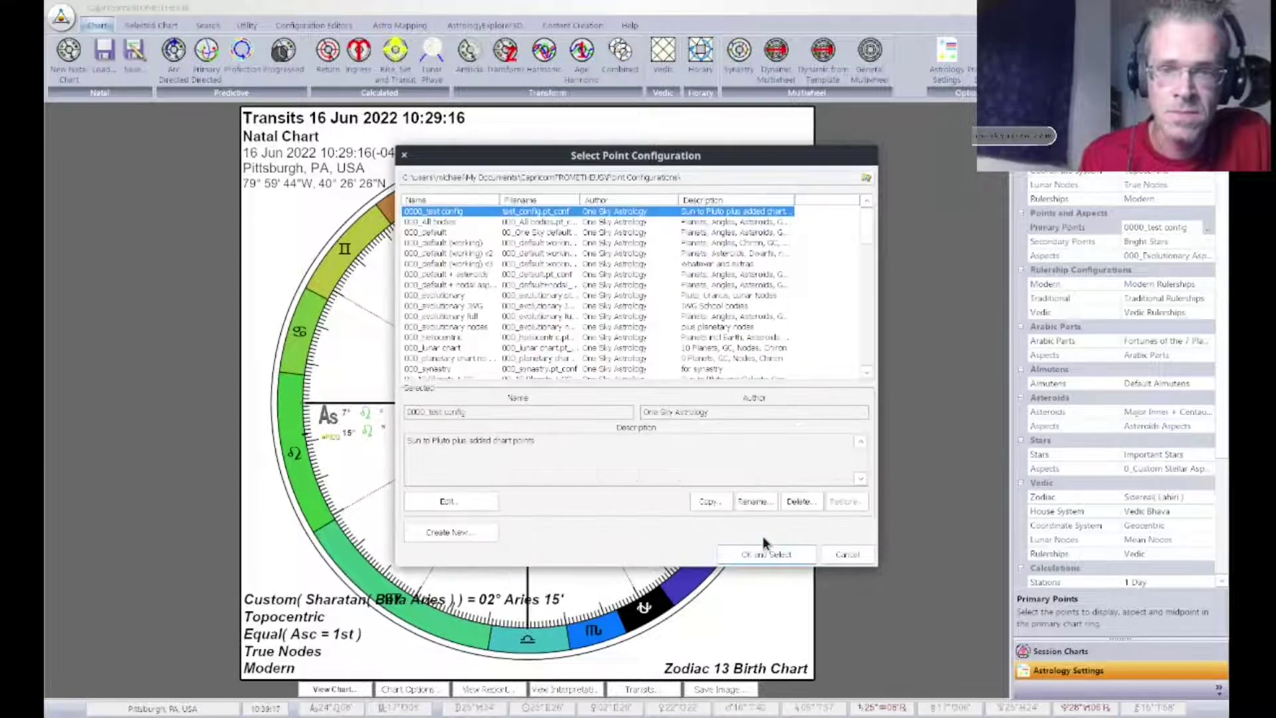
click(763, 556)
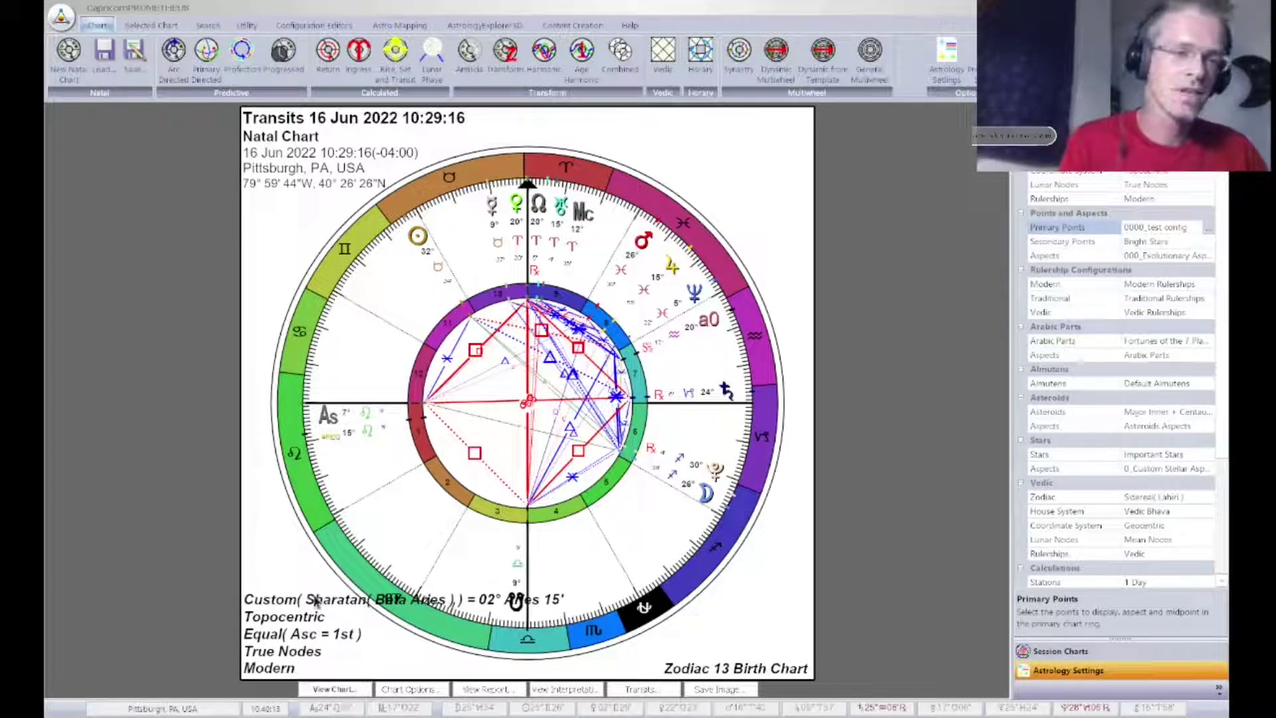
mouse_move(227, 710)
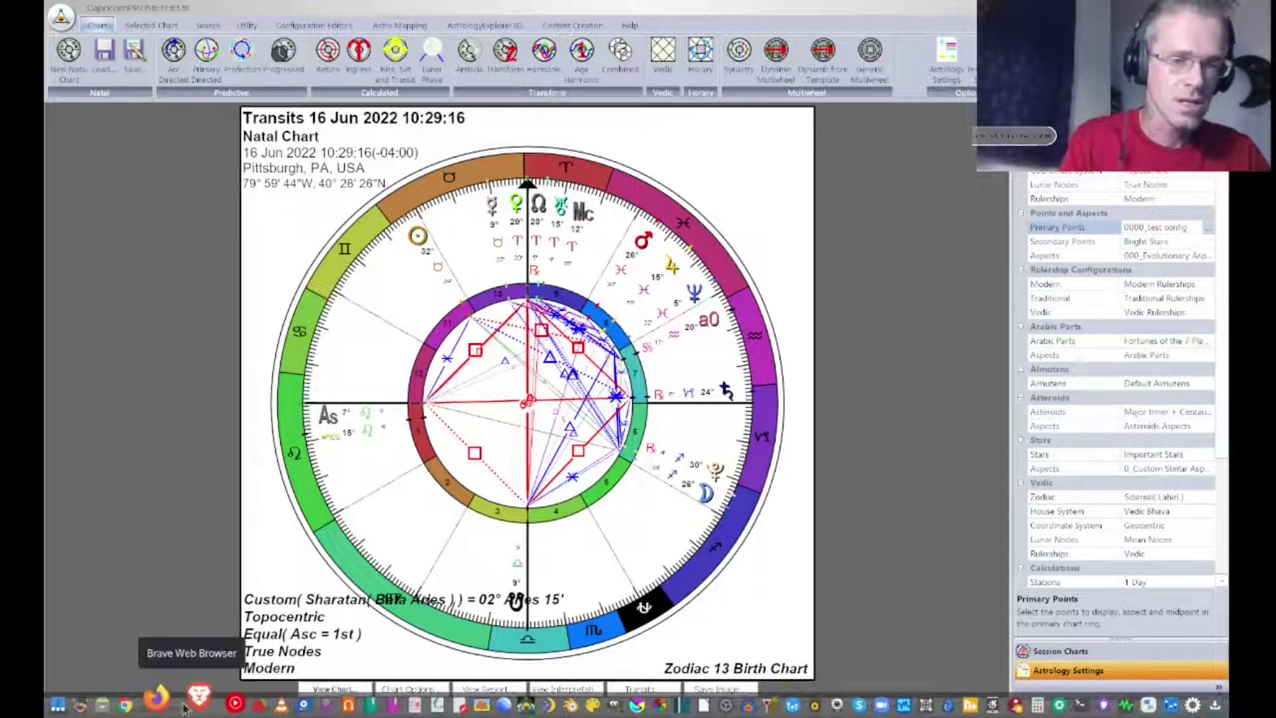